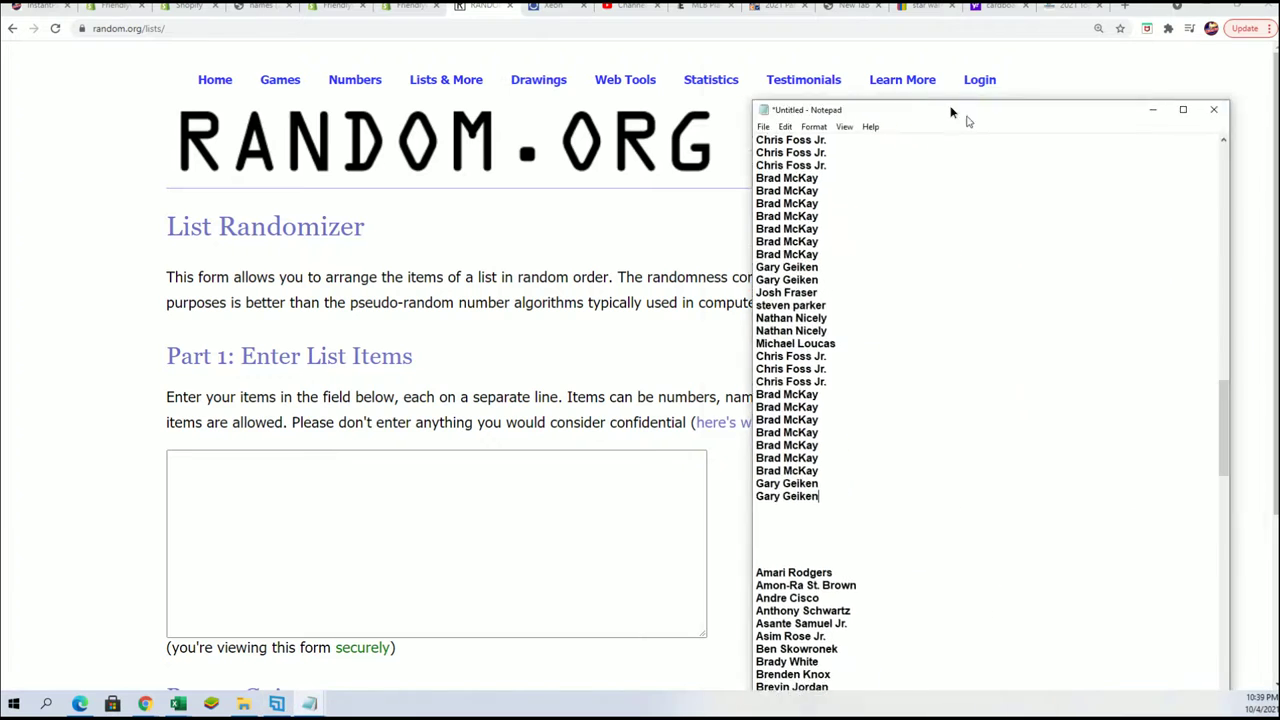
Copy the whole owner-name list under the 2021 Leaf Signature Football heading in Notepad and paste it into the List Randomizer's item field.
left_click_drag(966, 120, 913, 38)
left_click_drag(793, 427, 701, 159)
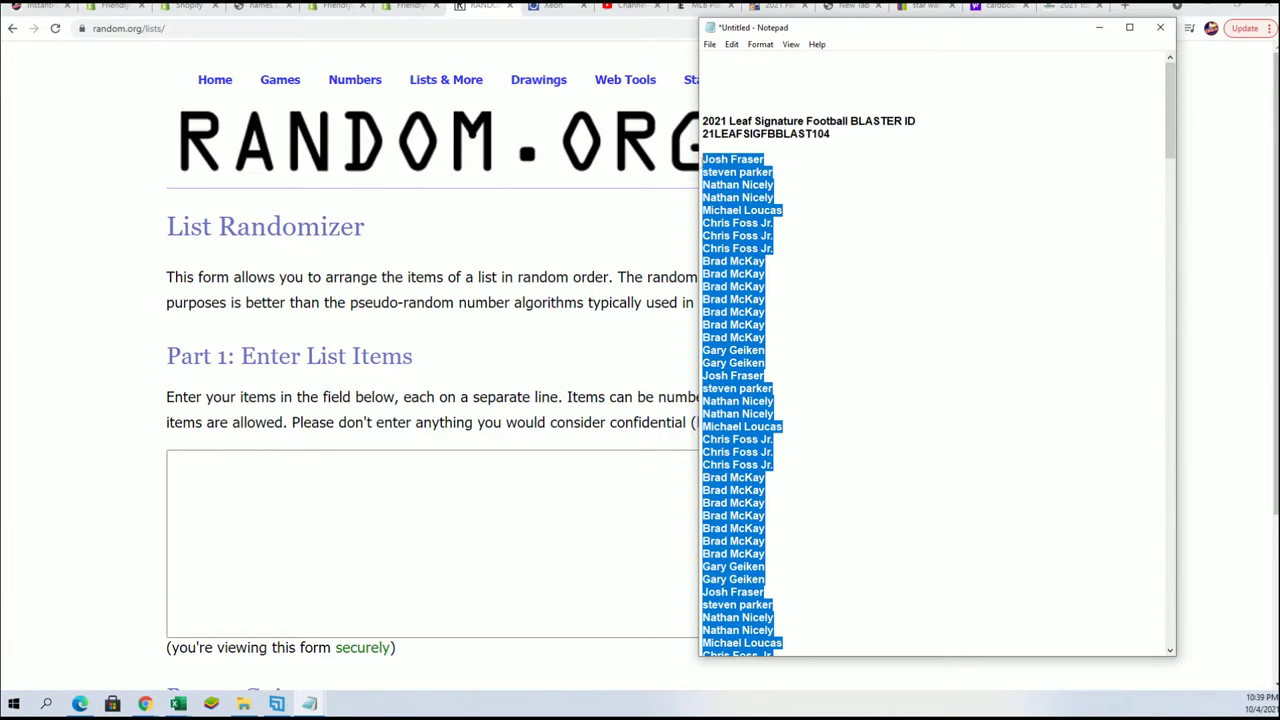
right_click(822, 192)
left_click(850, 237)
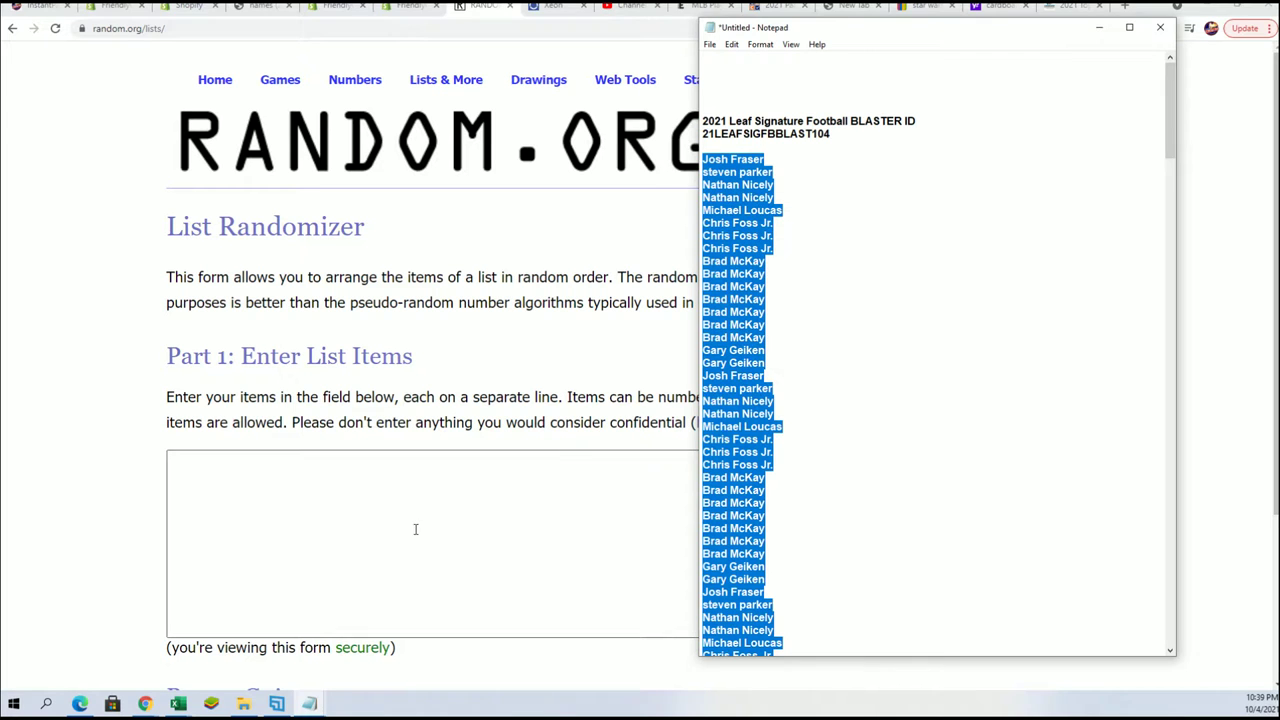
left_click(289, 473)
right_click(289, 473)
left_click(310, 569)
Randomize the owner list, repeat the randomization once, and look through the resulting order.
scroll(717, 528, "down", 2)
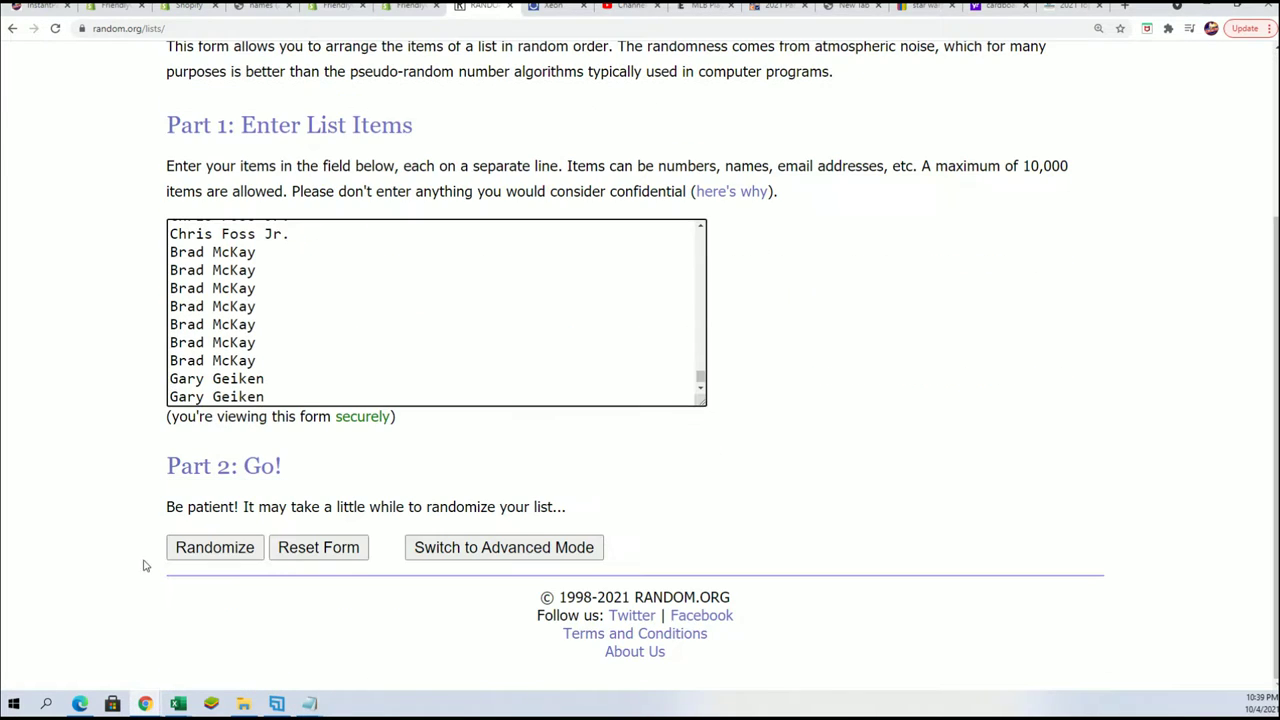
left_click(190, 547)
scroll(198, 608, "down", 15)
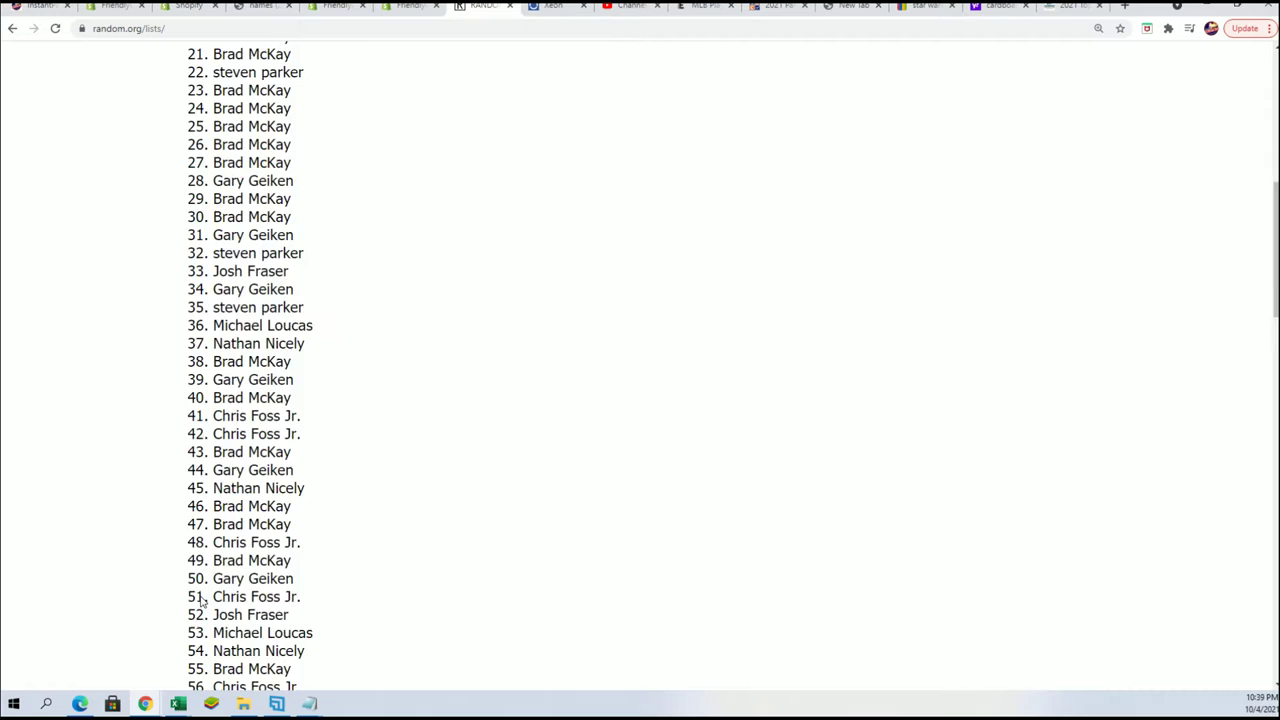
scroll(198, 608, "down", 6)
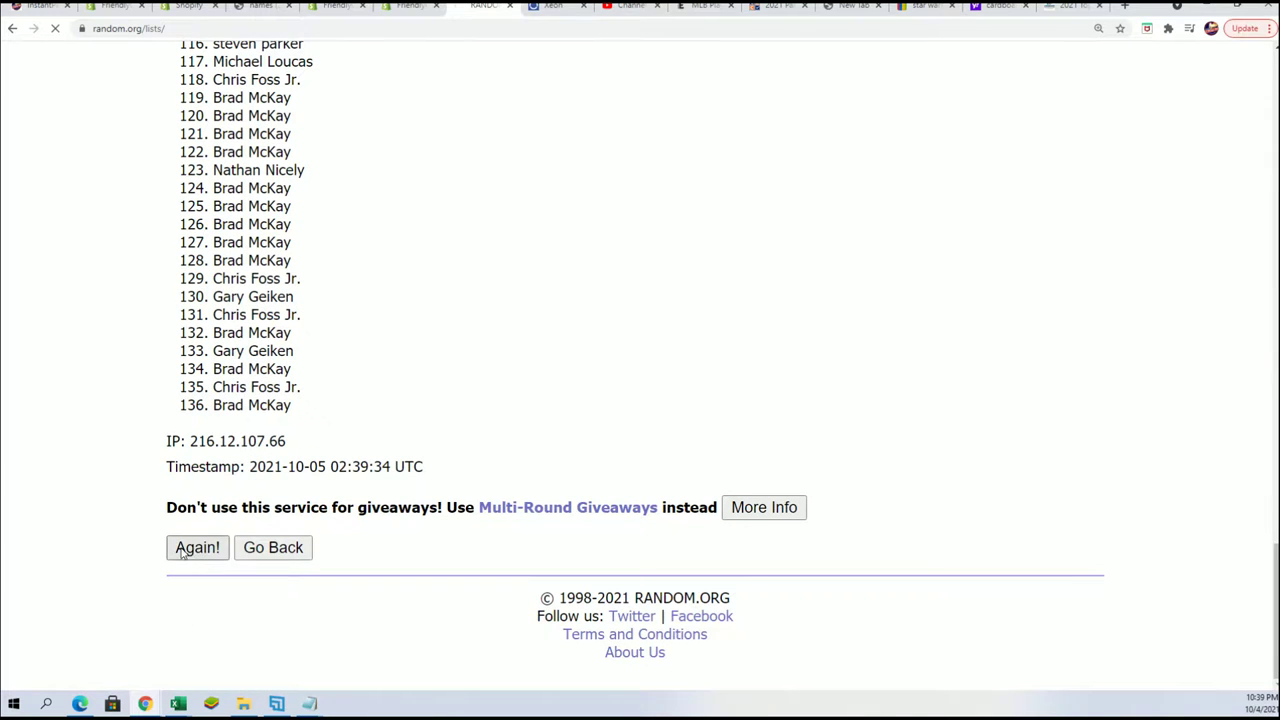
left_click(194, 545)
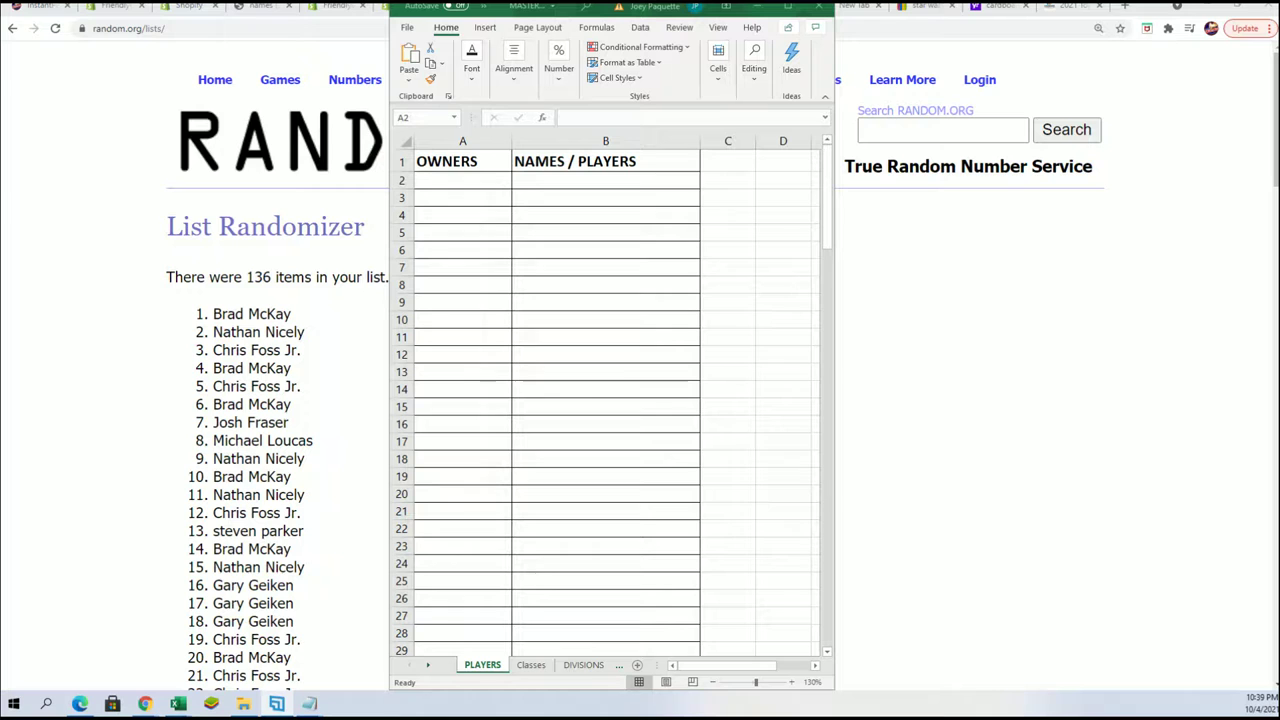
scroll(270, 370, "down", 20)
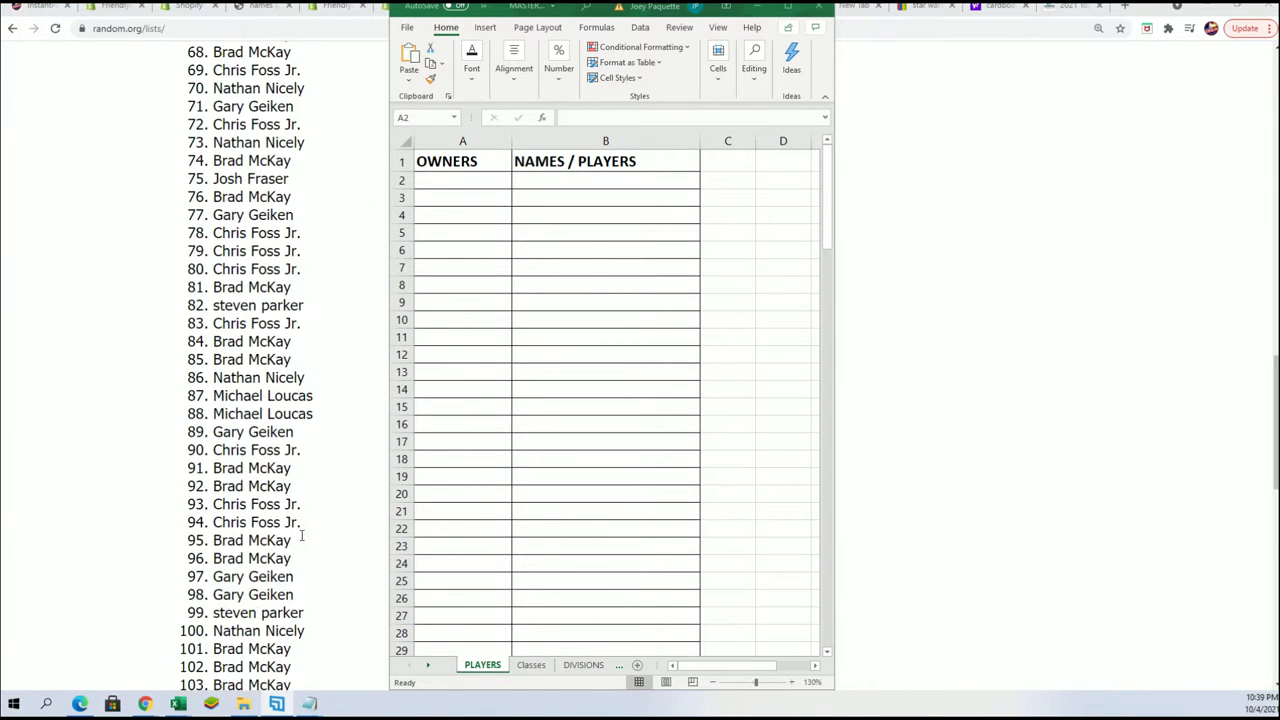
scroll(296, 537, "up", 1)
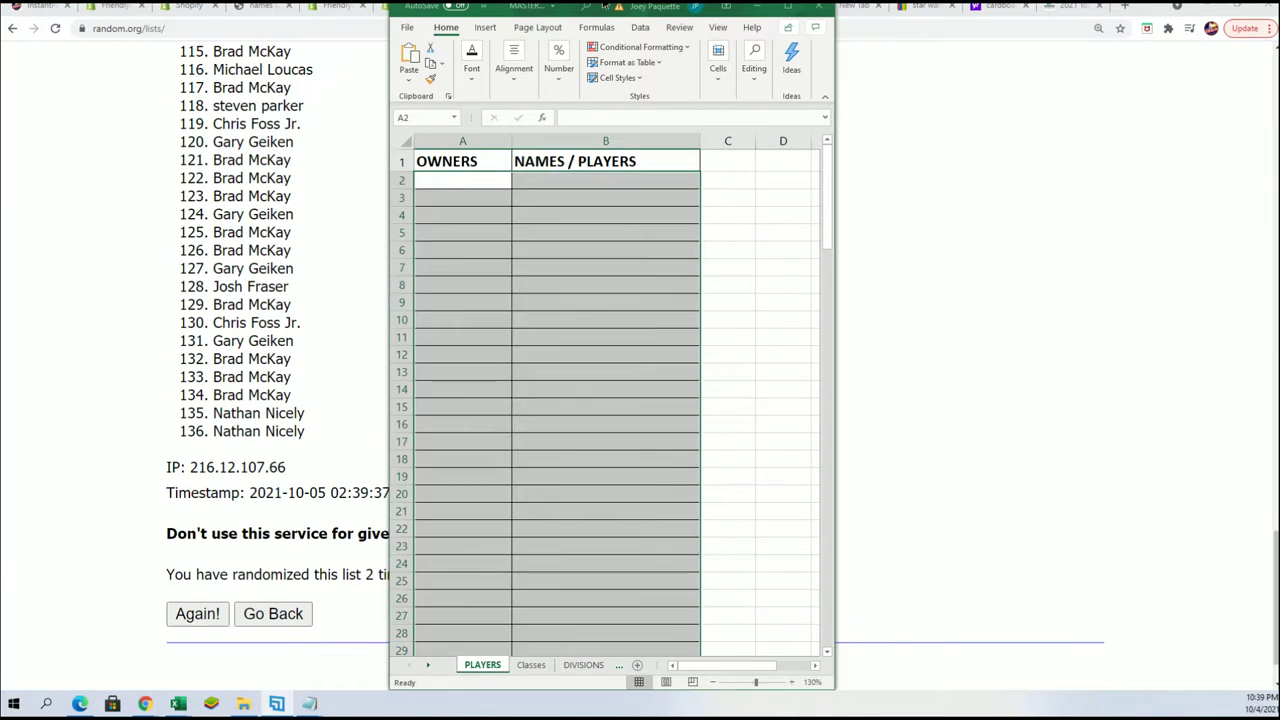
Move the Excel window clear of the randomized results and return to the entry form that still holds the owner list.
left_click_drag(606, 6, 1054, 6)
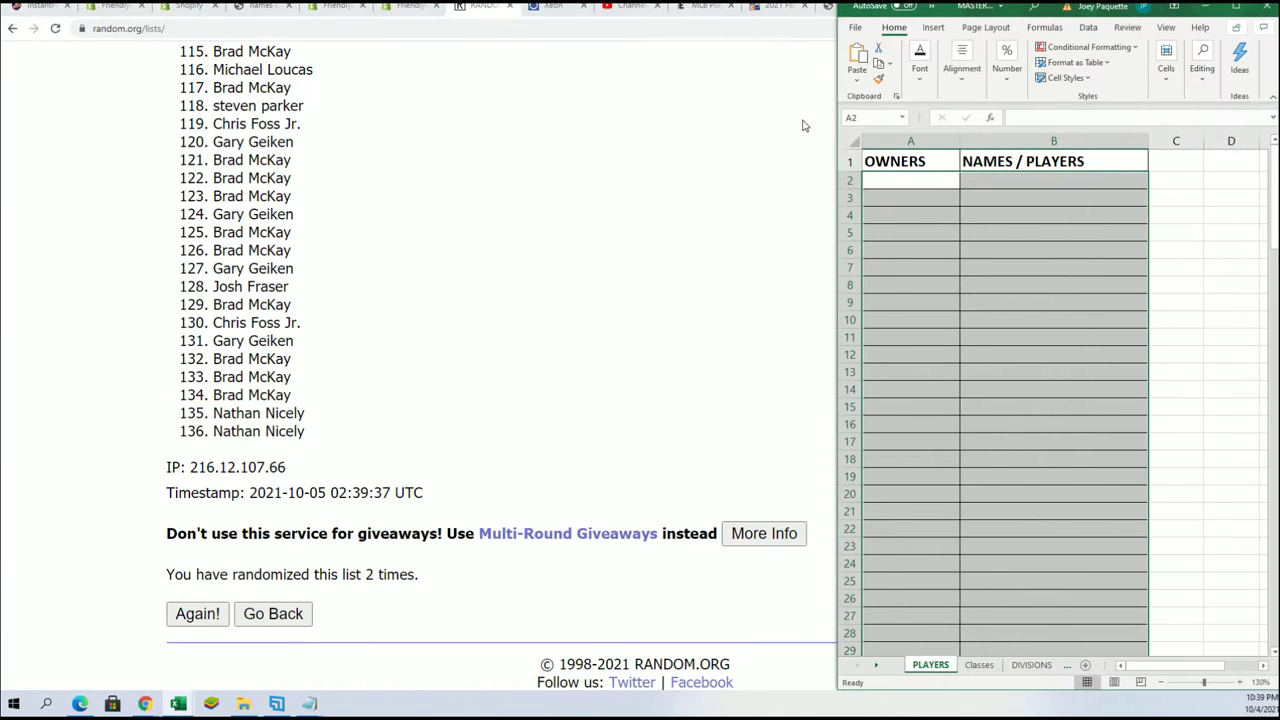
left_click(273, 613)
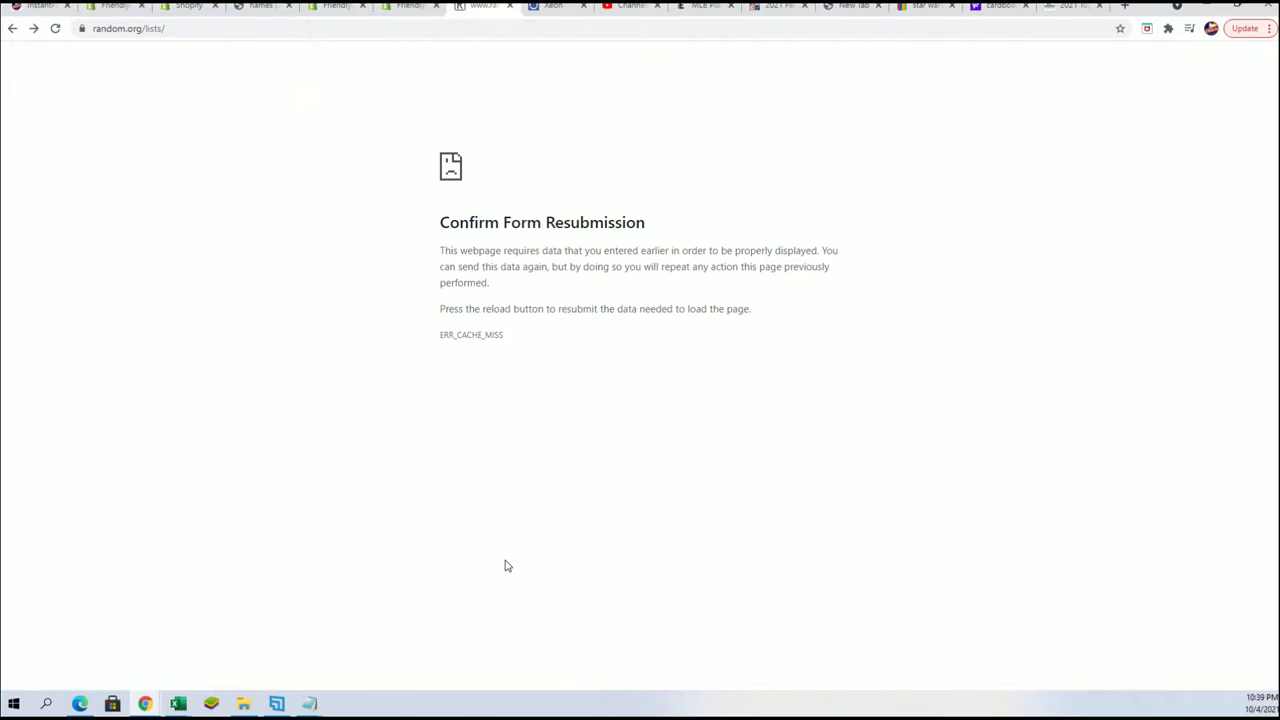
left_click(13, 30)
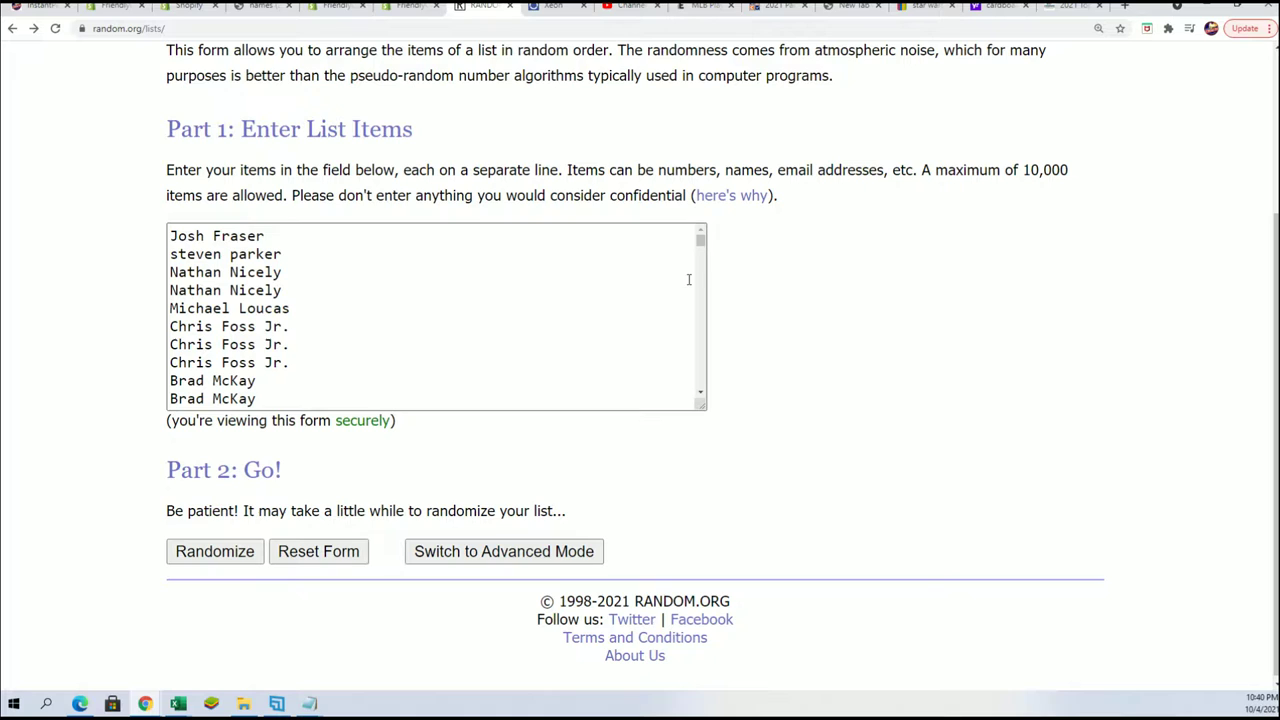
left_click_drag(700, 240, 740, 200)
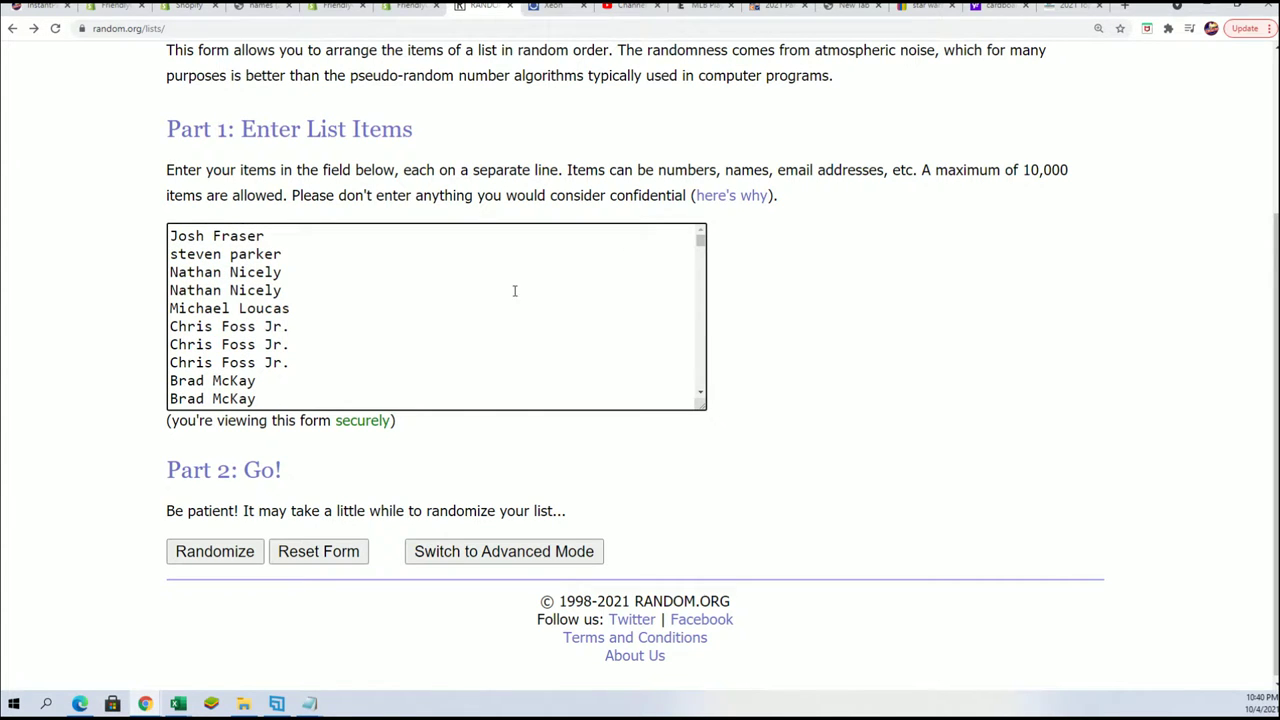
Randomize the owner list seven times in a row.
left_click(172, 542)
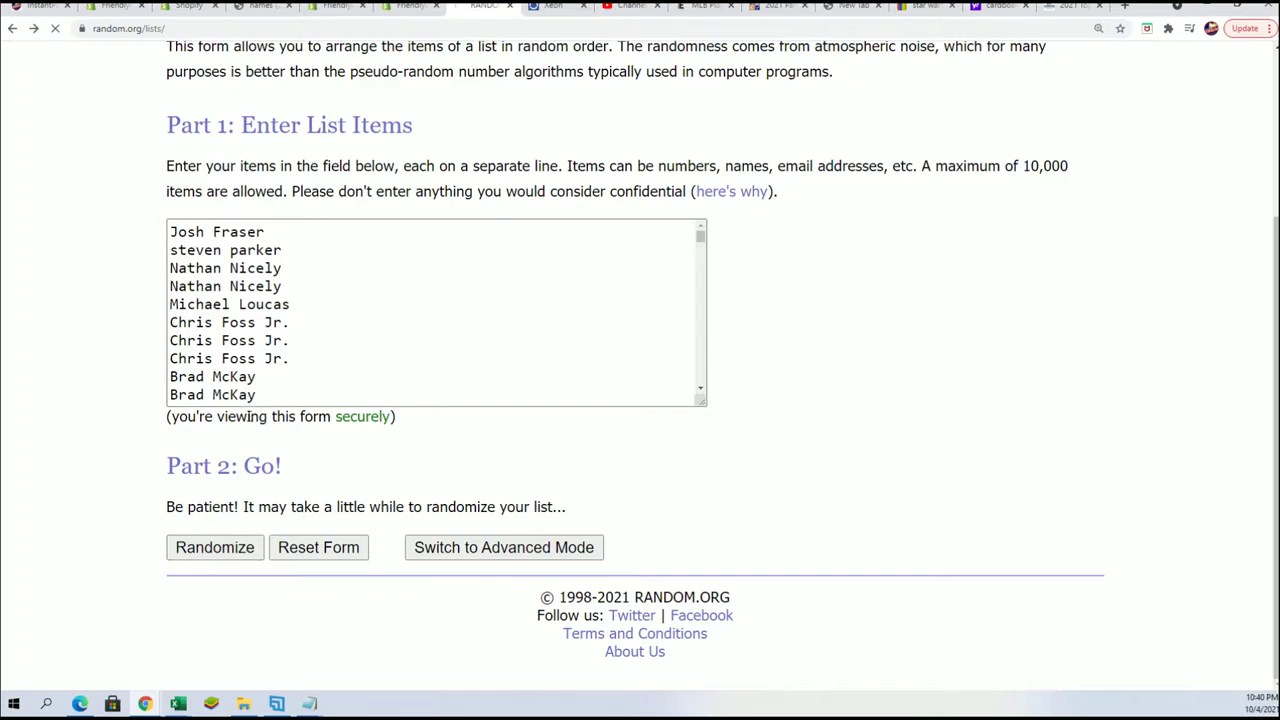
scroll(215, 558, "down", 20)
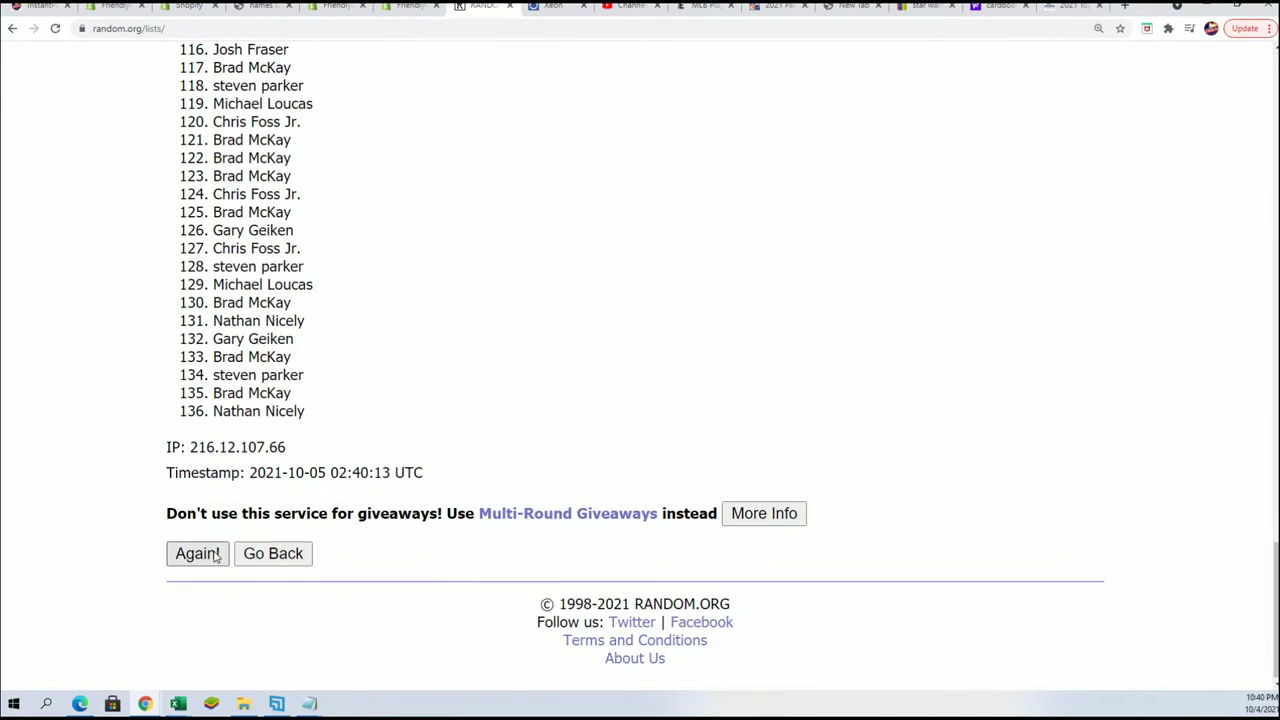
left_click(215, 558)
scroll(209, 491, "down", 15)
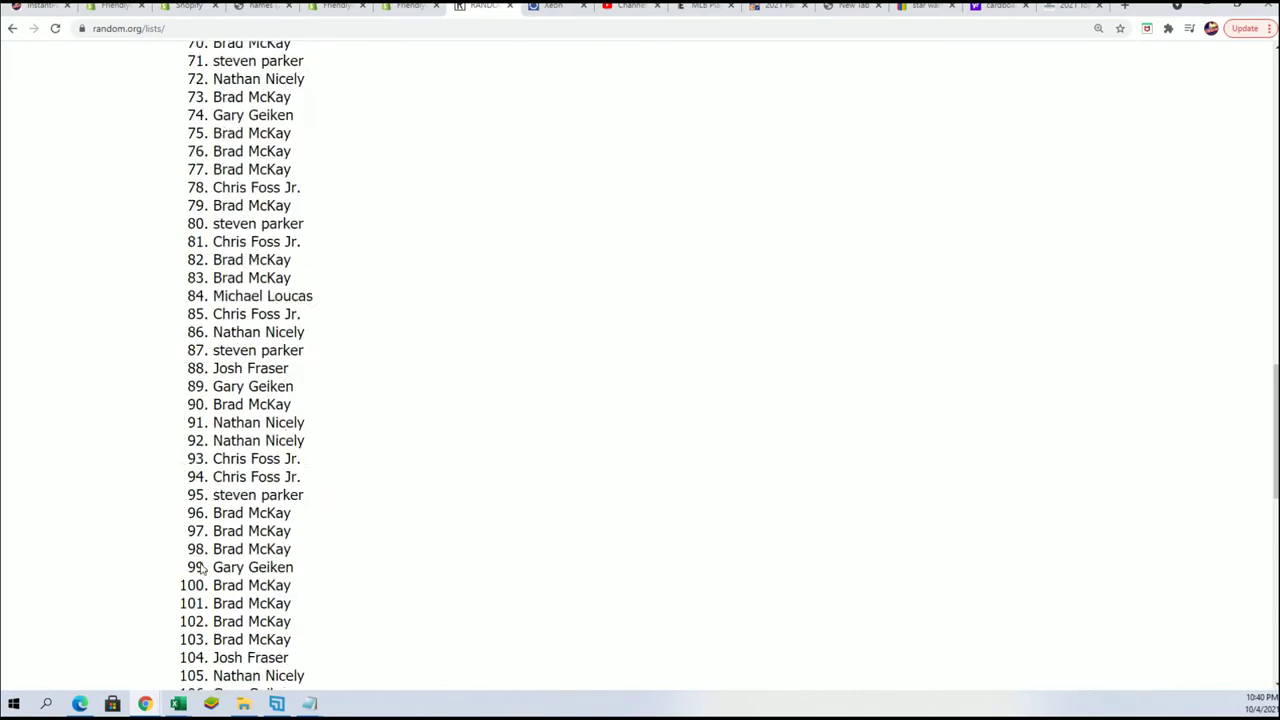
scroll(200, 568, "down", 10)
left_click(195, 543)
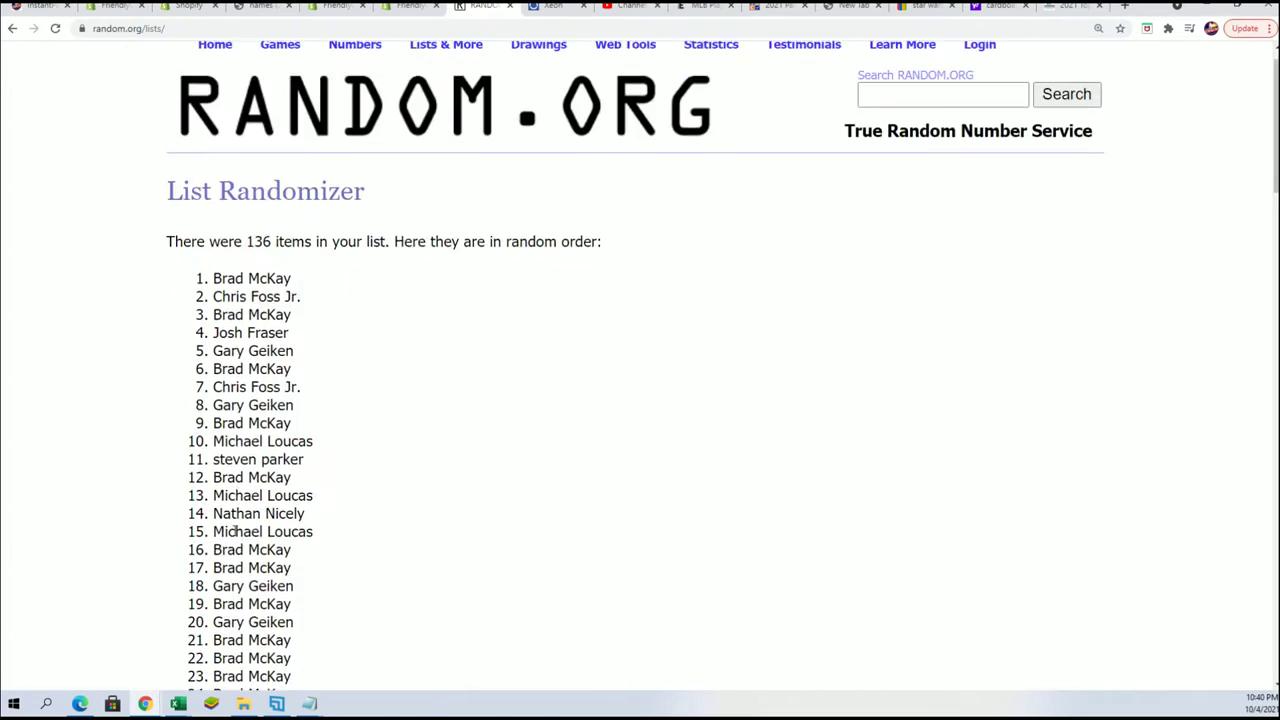
scroll(236, 531, "down", 20)
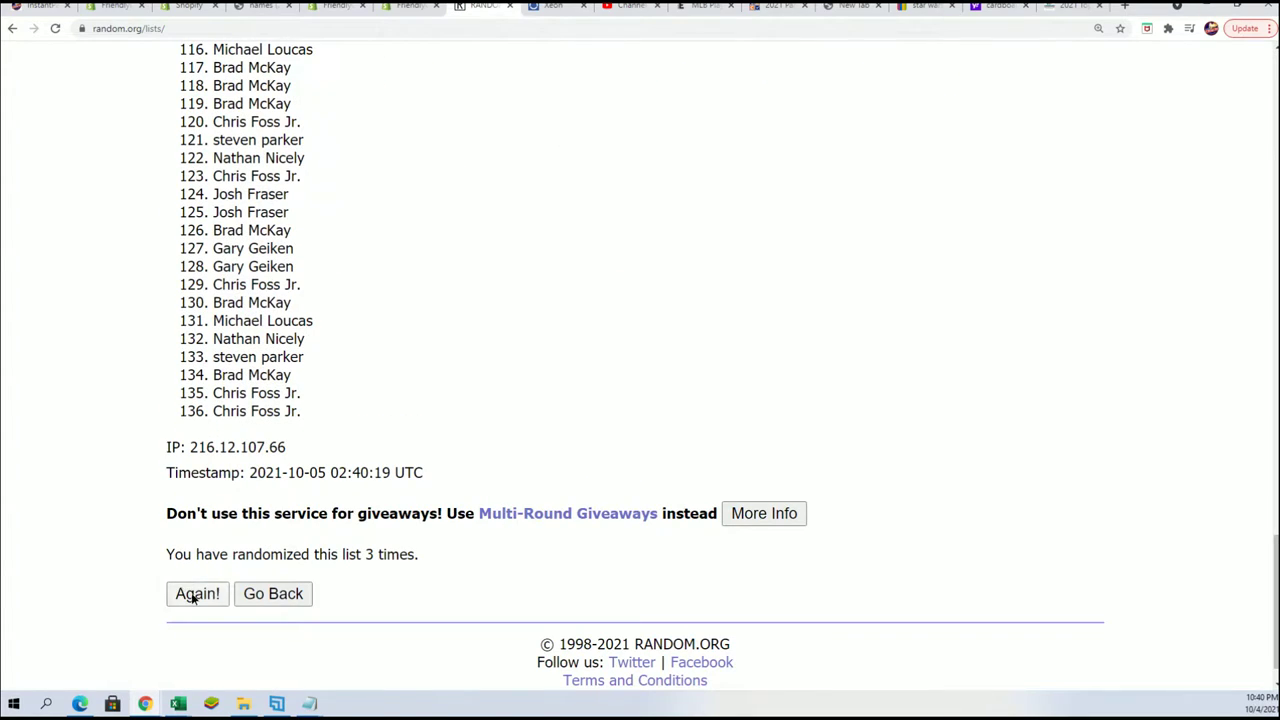
scroll(230, 545, "down", 20)
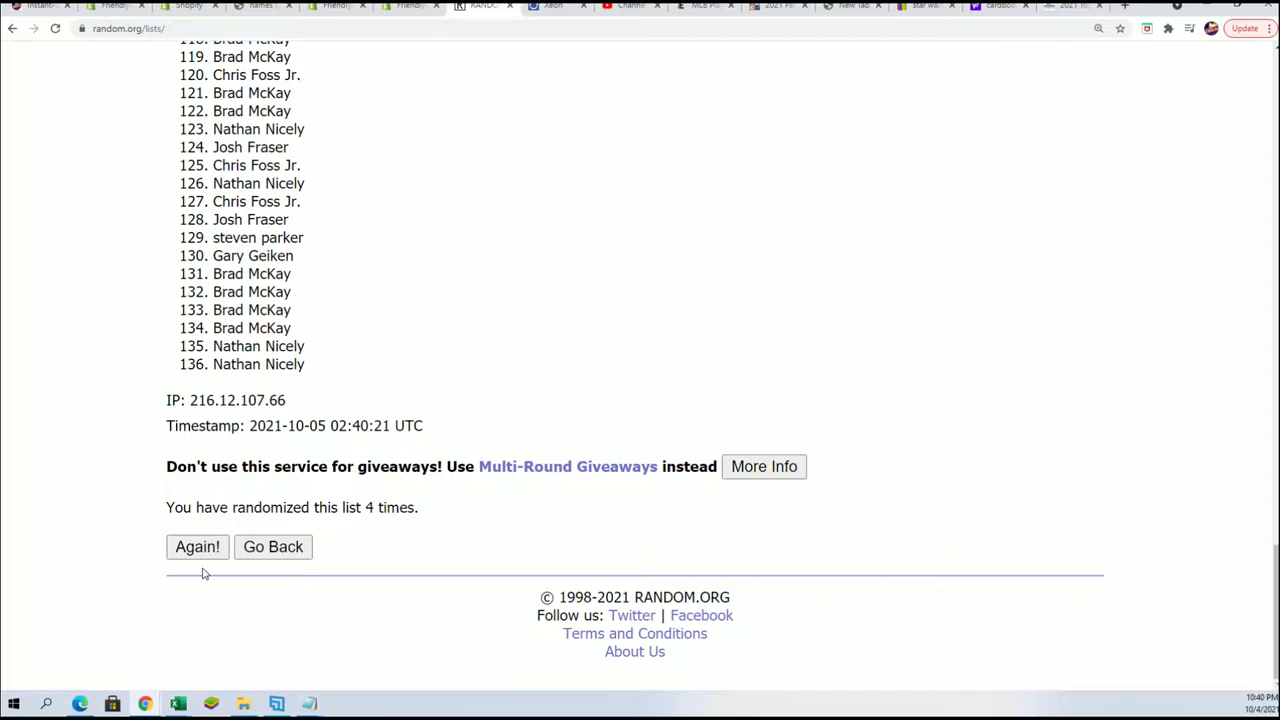
scroll(200, 540, "down", 20)
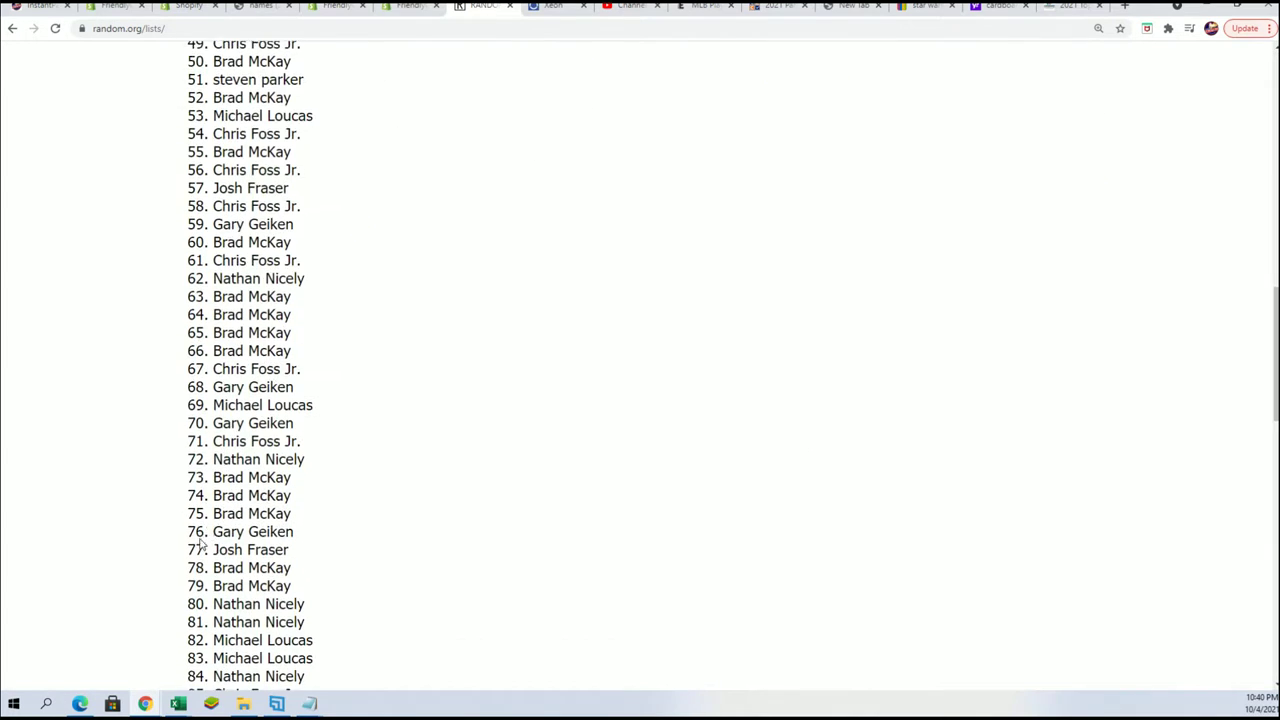
left_click(197, 546)
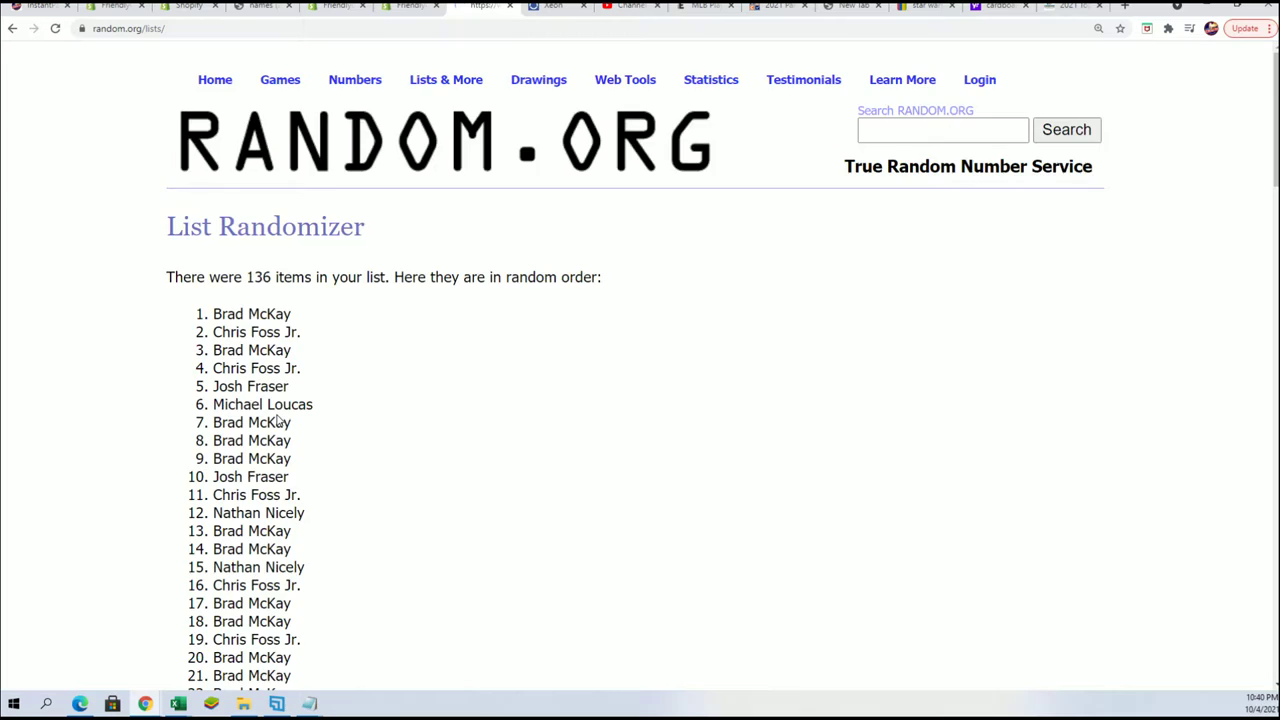
scroll(230, 510, "down", 16)
scroll(230, 510, "down", 6)
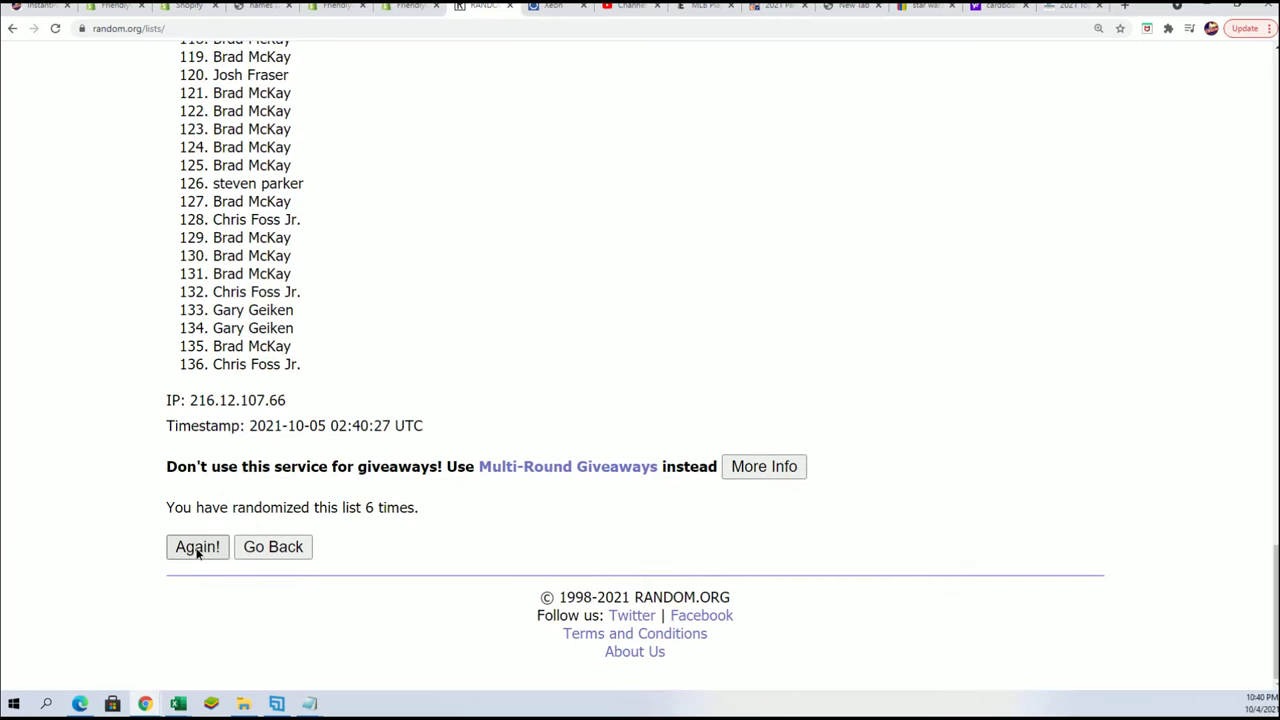
scroll(377, 249, "down", 1)
Copy the complete final randomized owner list from the results page.
left_click_drag(202, 177, 323, 369)
right_click(272, 332)
left_click(300, 344)
scroll(417, 503, "up", 10)
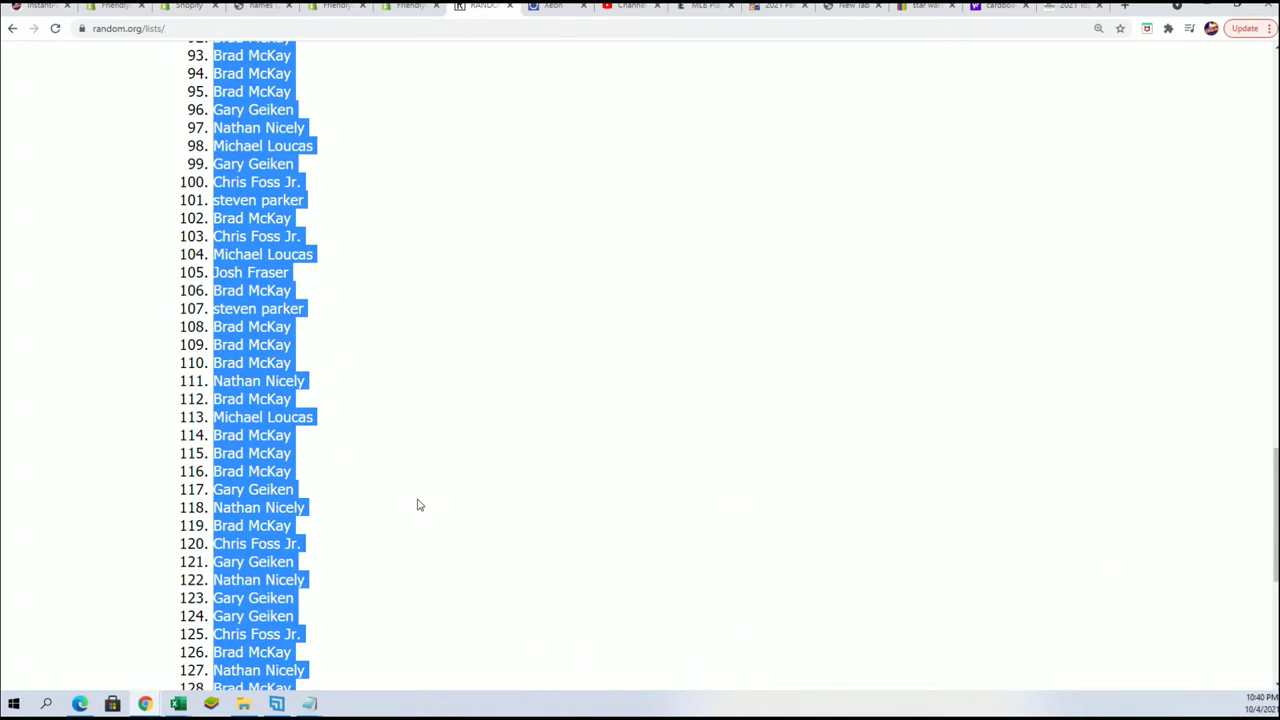
scroll(380, 470, "up", 10)
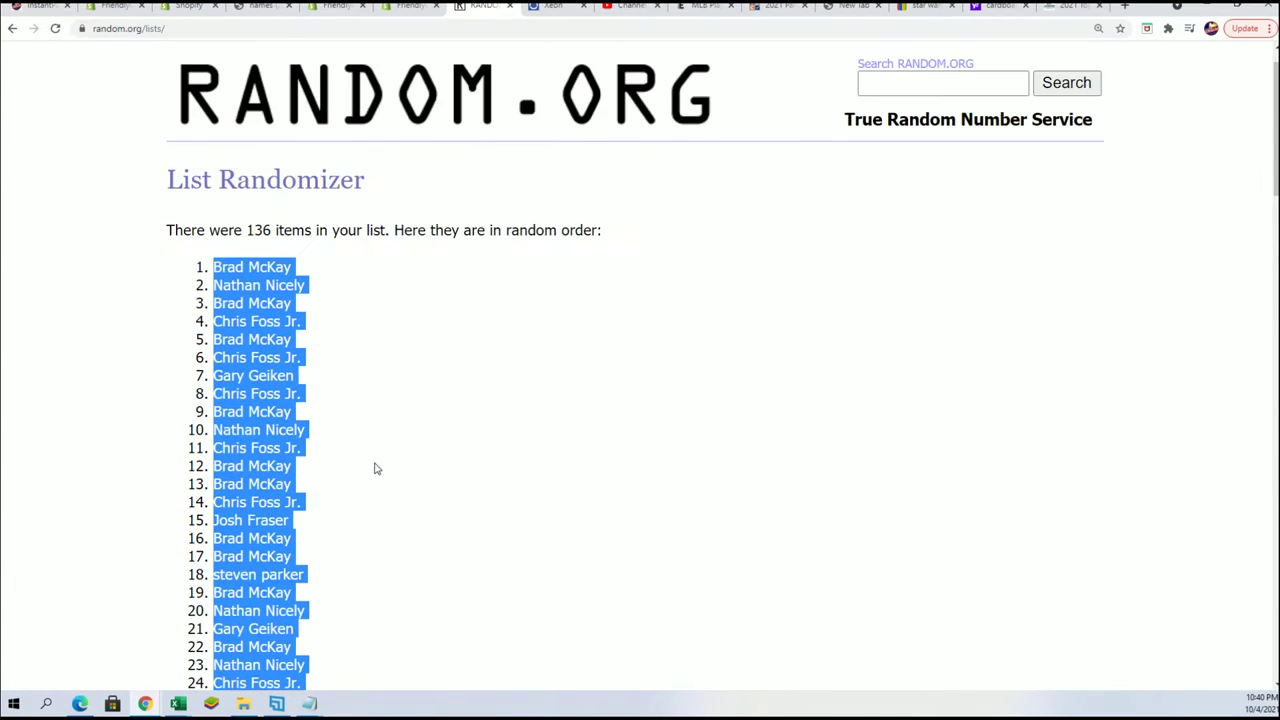
scroll(155, 459, "down", 2)
Switch to the Excel PLAYERS sheet and paste the owner list with Paste Special as Text into the OWNERS column from A2.
key("alt+Tab")
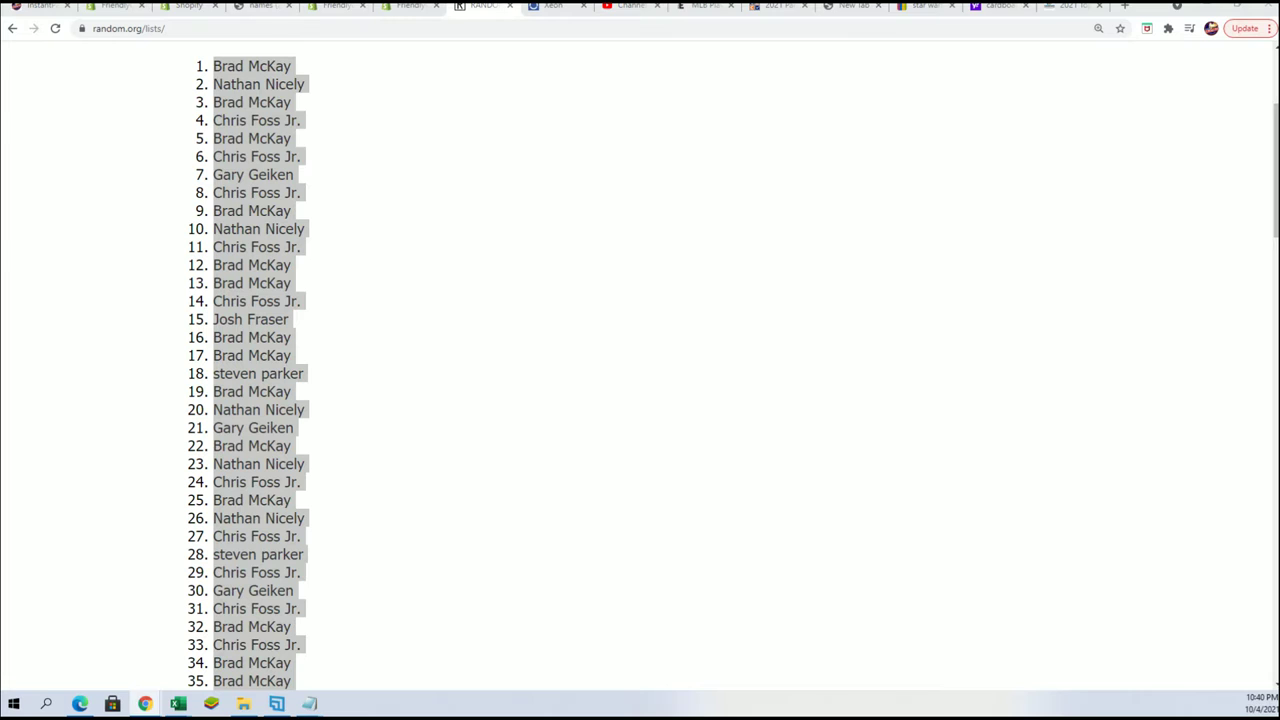
left_click(903, 185)
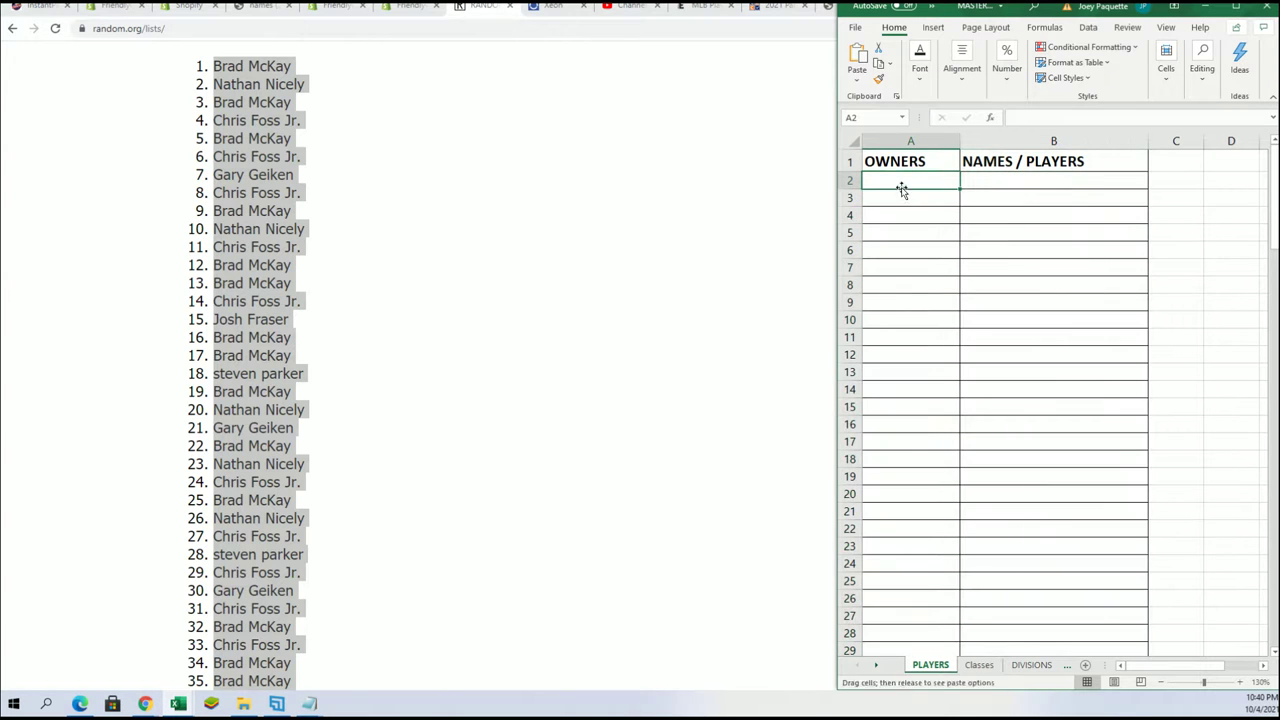
right_click(895, 182)
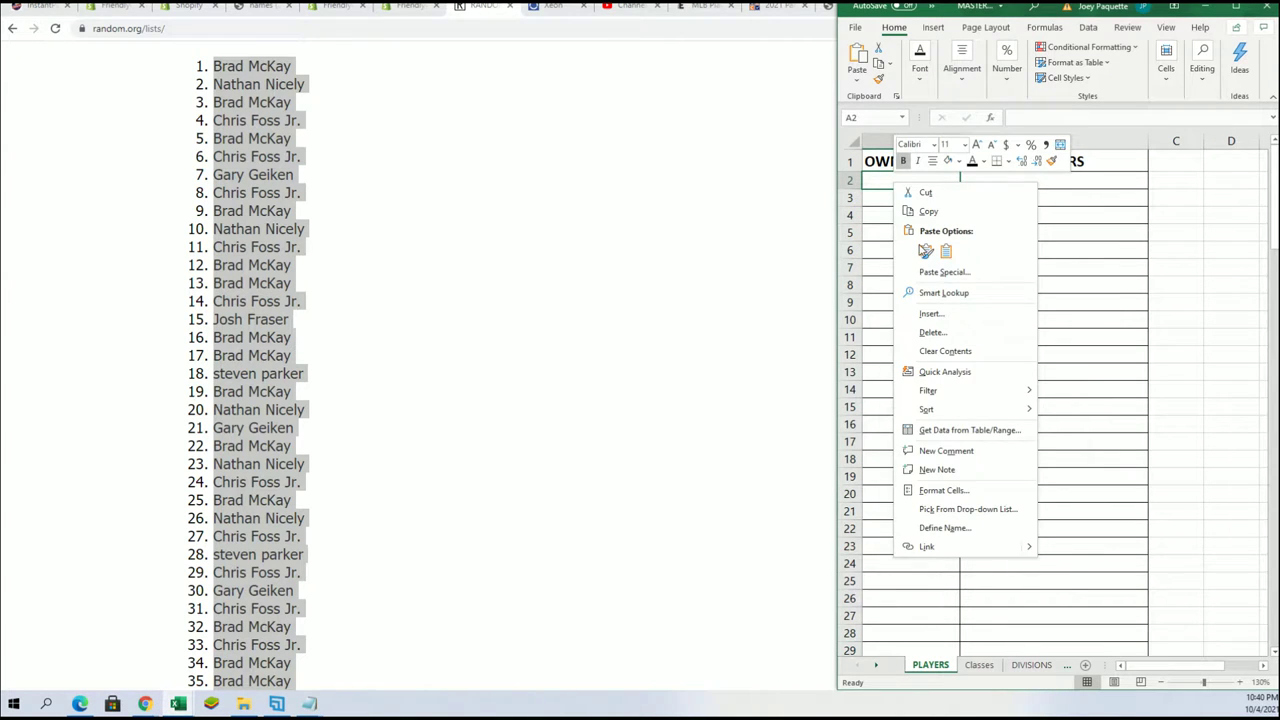
left_click(940, 270)
left_click(832, 196)
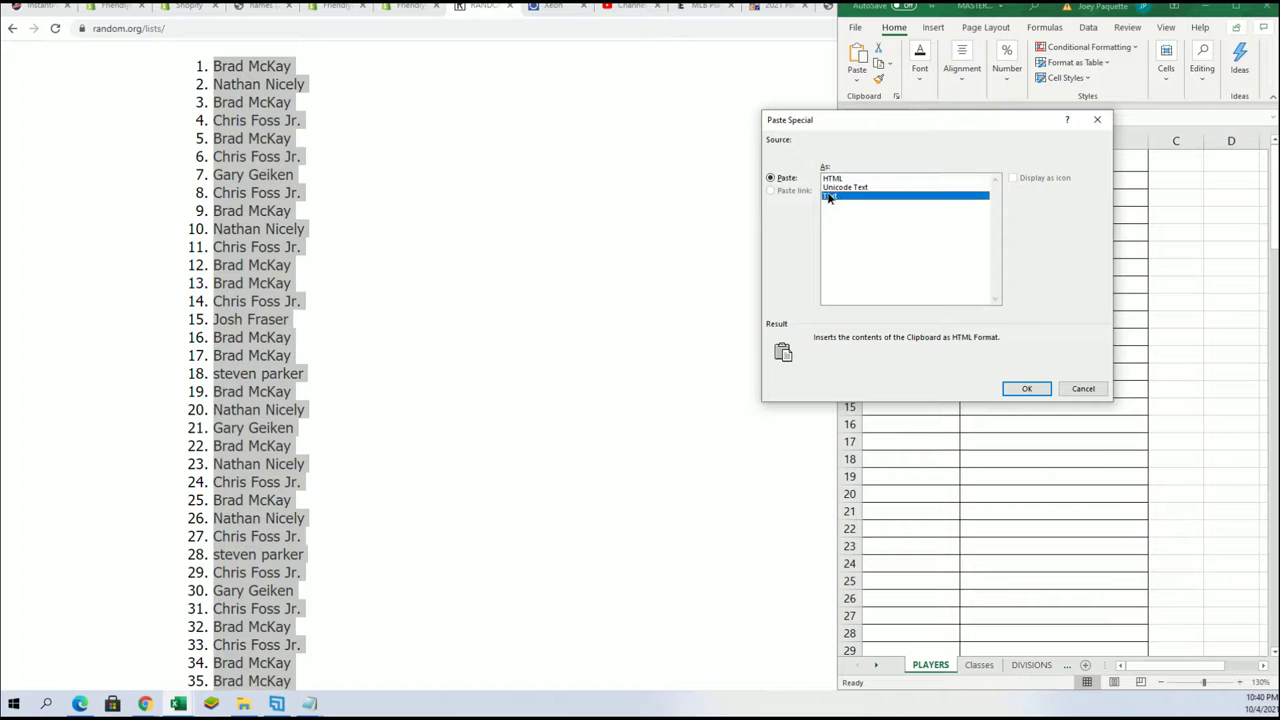
left_click(1024, 388)
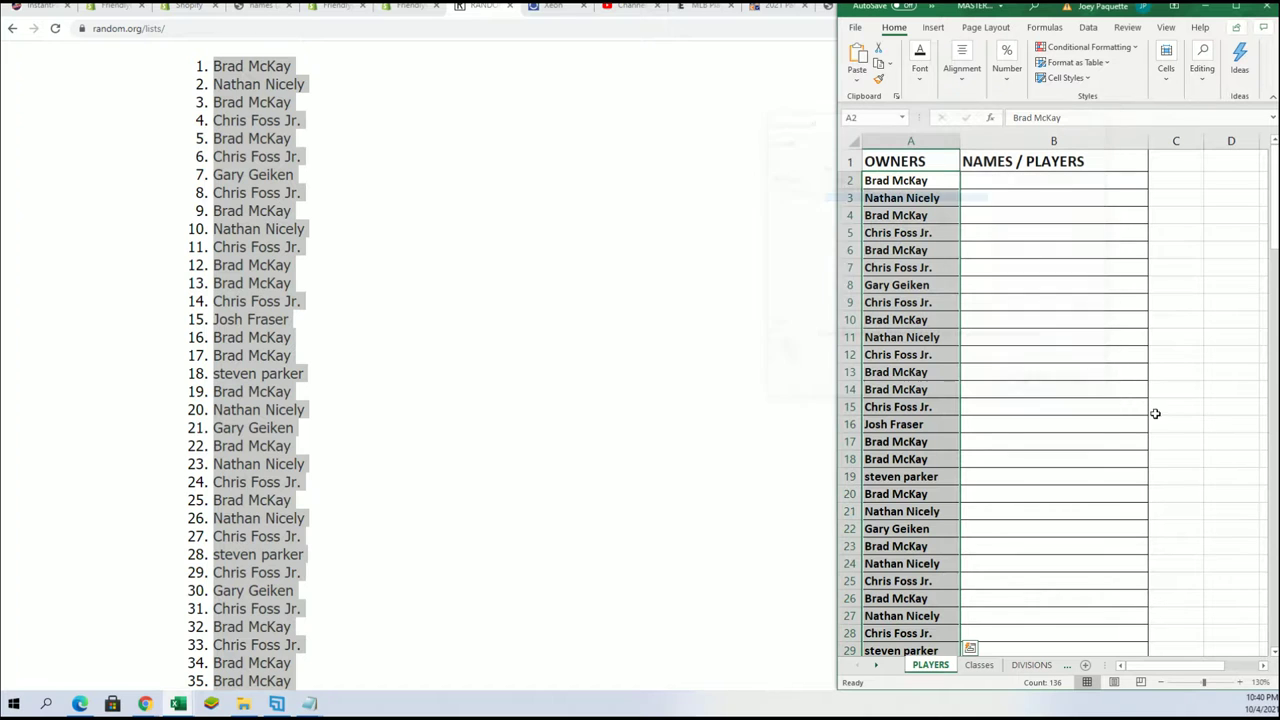
Return to RANDOM.ORG in the browser and open a blank List Randomizer form.
left_click(450, 311)
scroll(351, 486, "up", 3)
mouse_move(452, 82)
left_click(460, 106)
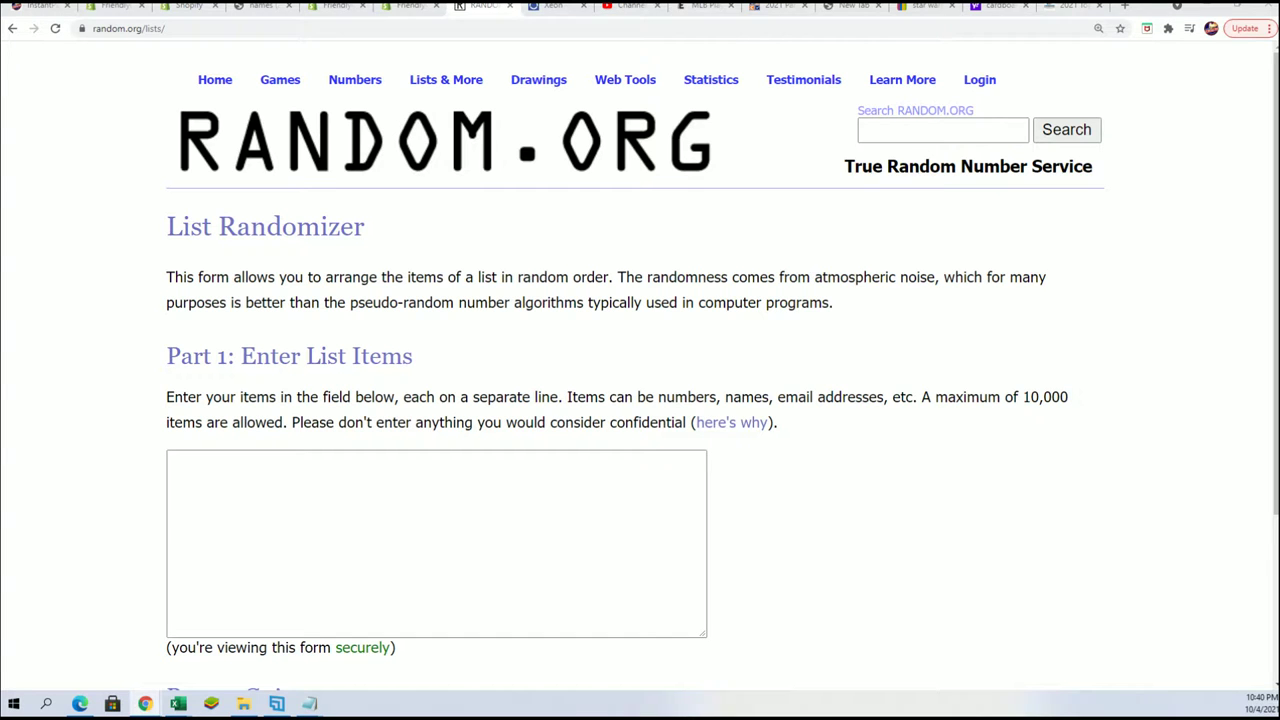
Switch to Notepad and copy the full football player list below the owner names.
left_click(310, 703)
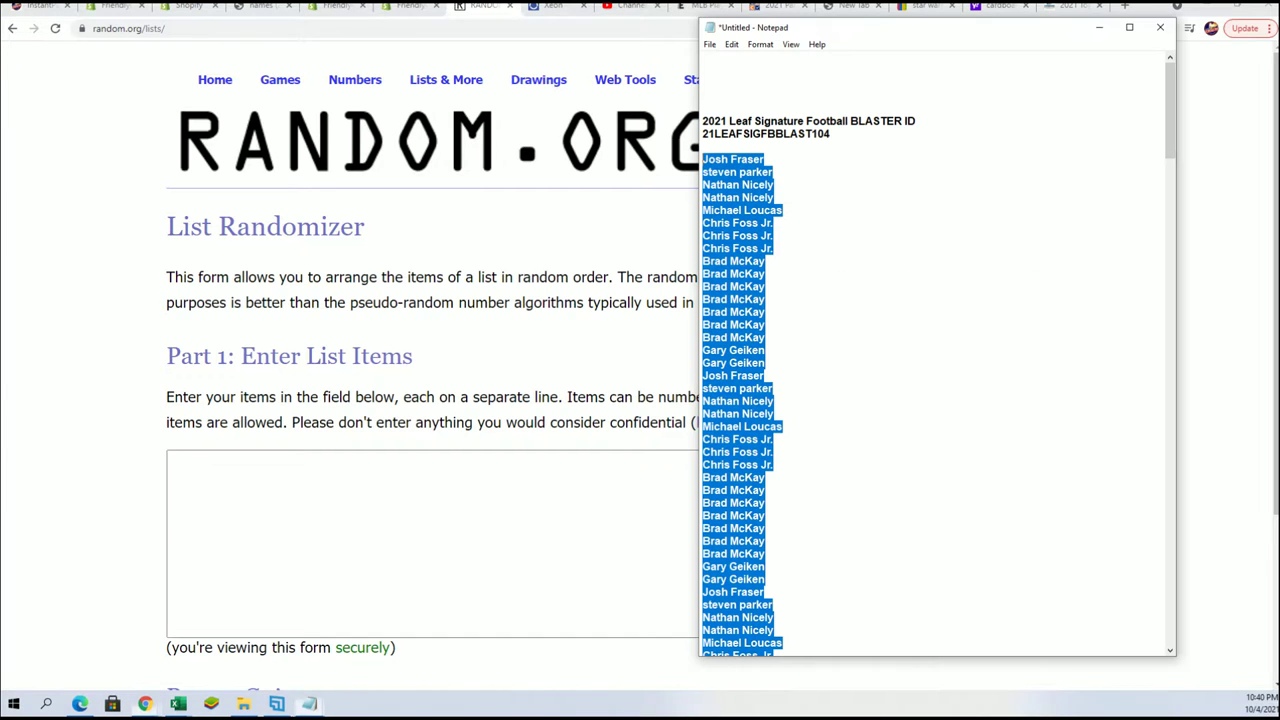
double_click(847, 22)
scroll(872, 555, "down", 20)
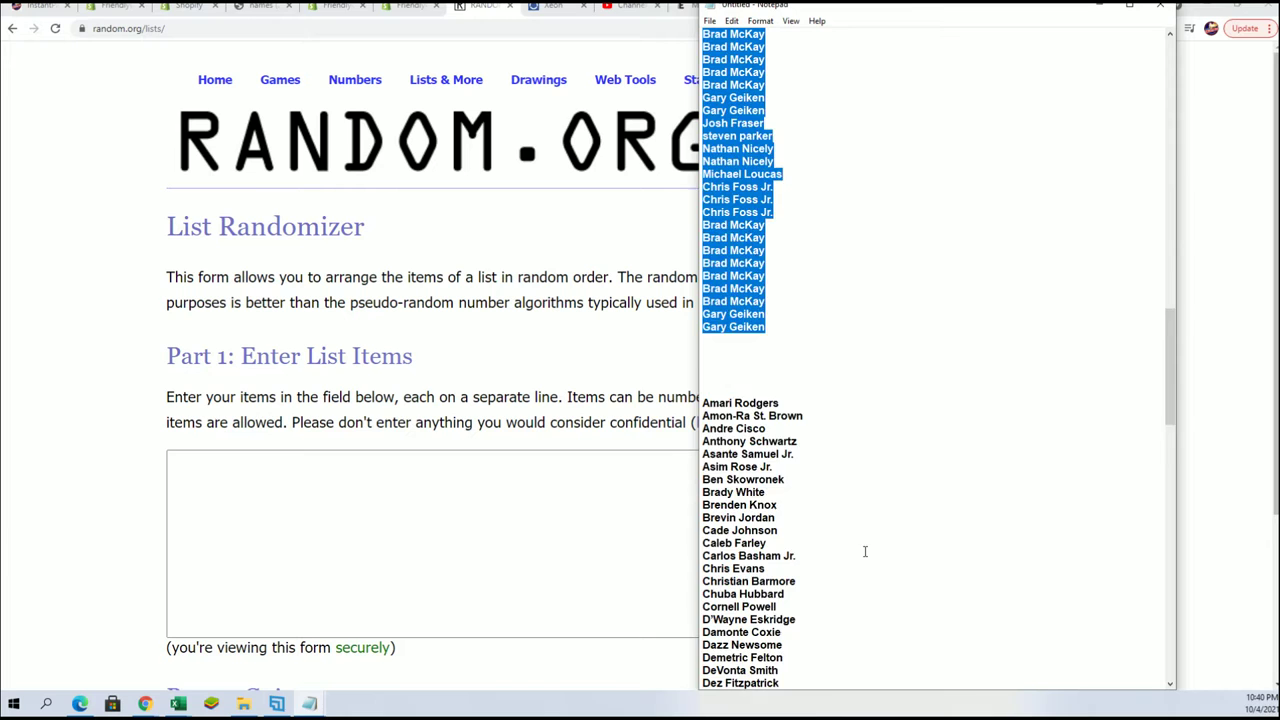
scroll(865, 551, "down", 7)
left_click_drag(704, 133, 820, 708)
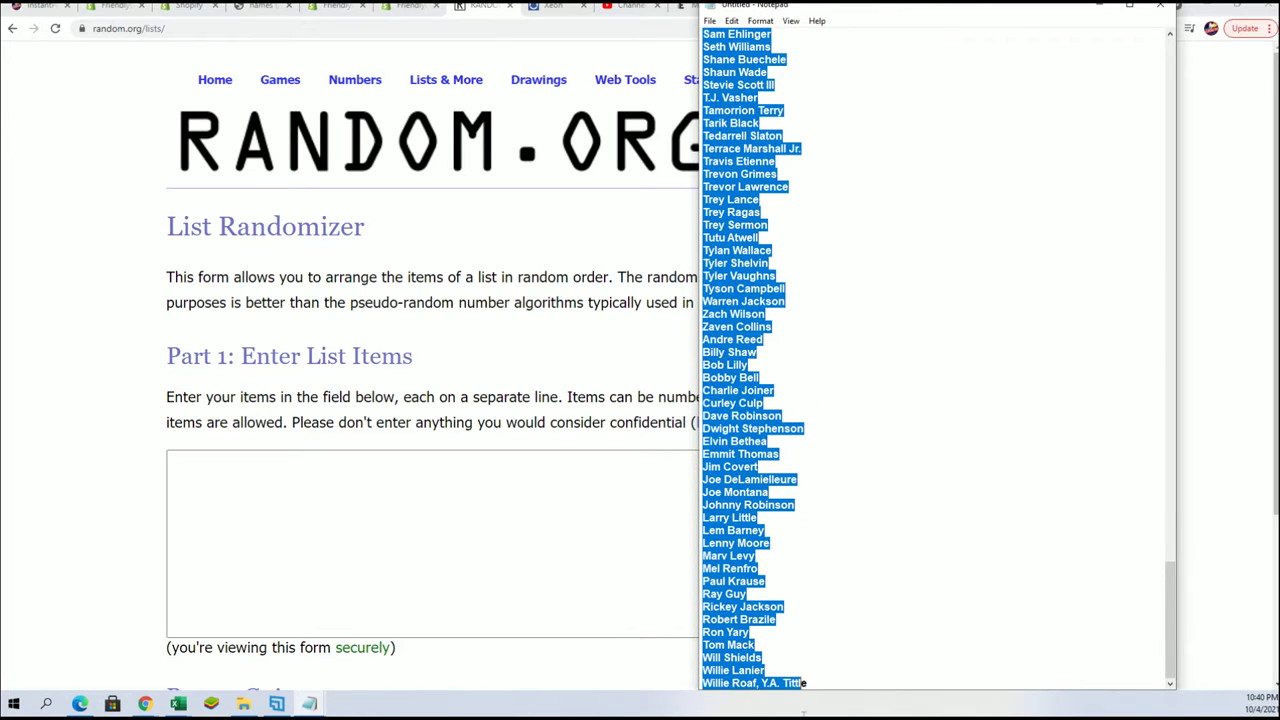
right_click(733, 408)
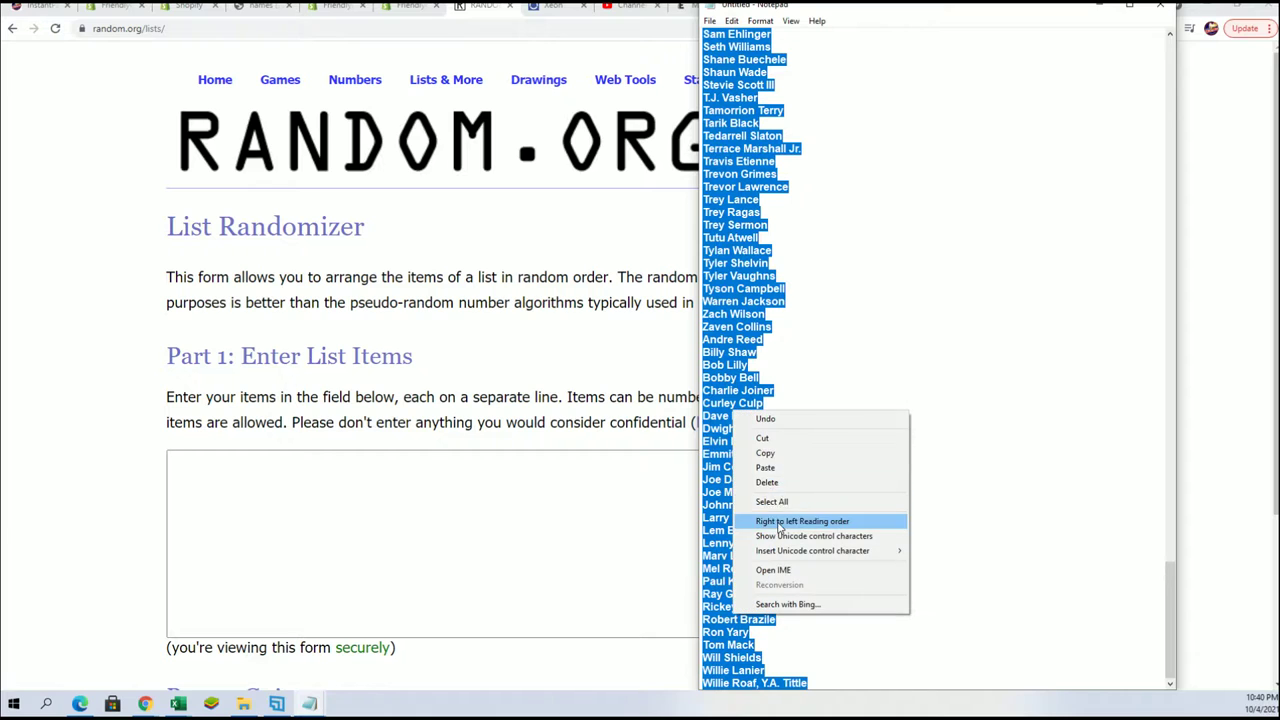
left_click(790, 453)
Paste the copied football player list into the List Randomizer's empty item field in the browser.
left_click(207, 457)
right_click(210, 458)
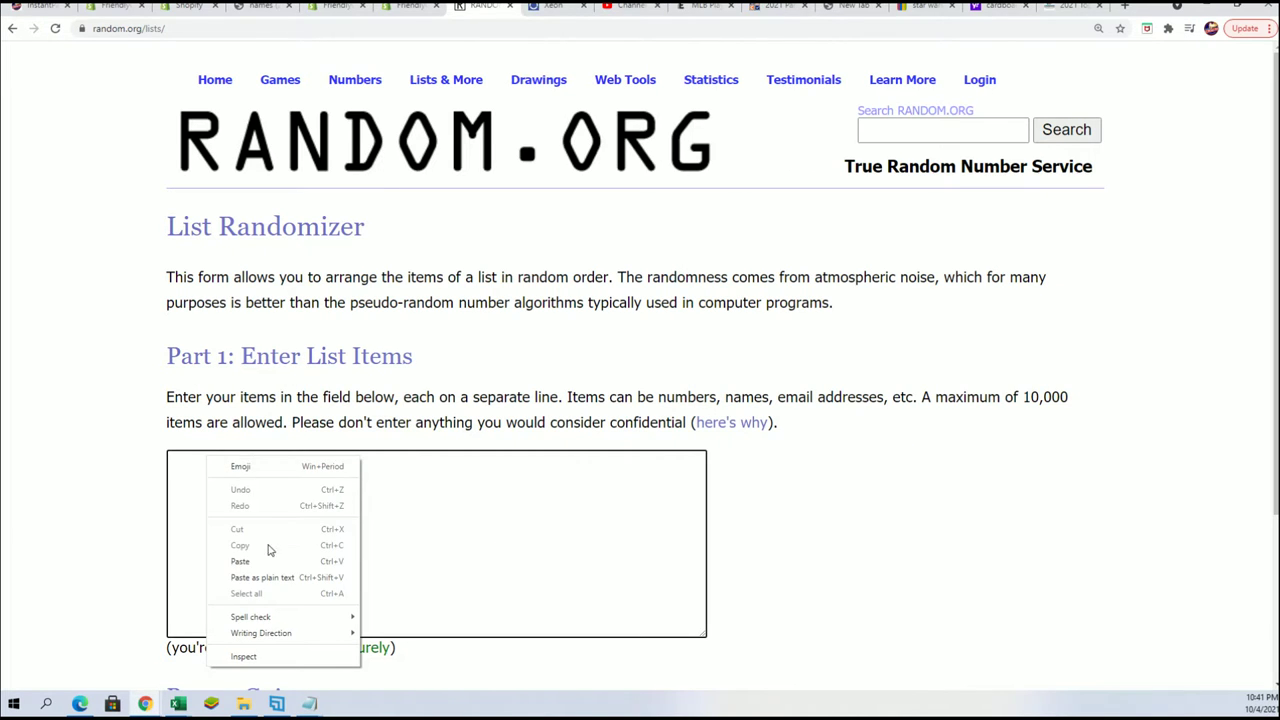
left_click(264, 561)
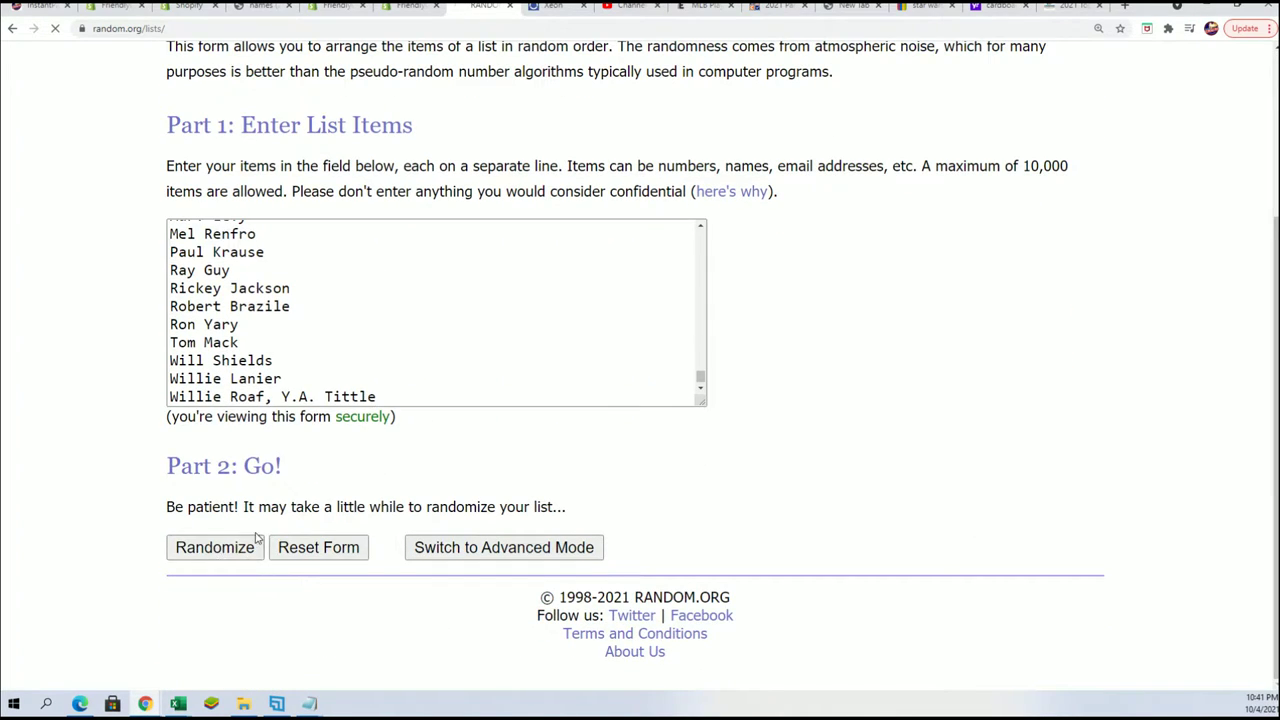
Randomize the pasted football player list seven times in total.
left_click(257, 540)
scroll(149, 597, "down", 18)
scroll(138, 603, "down", 5)
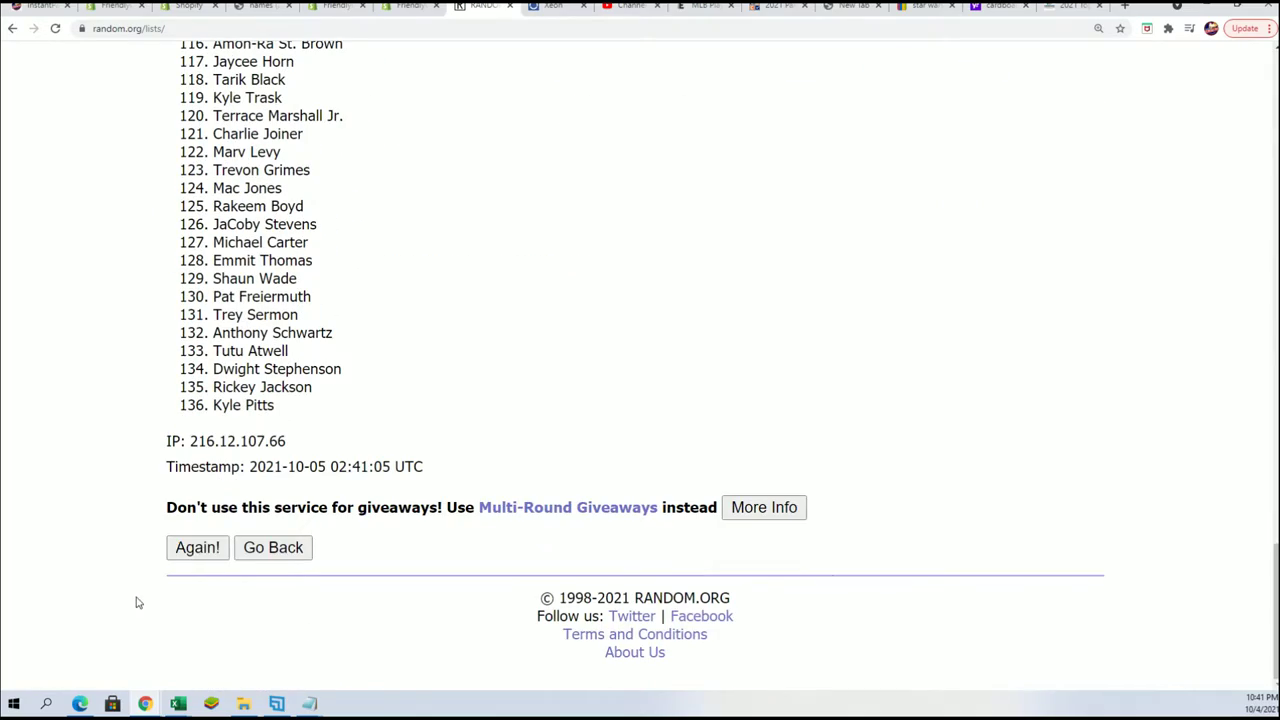
left_click(197, 547)
scroll(186, 509, "down", 20)
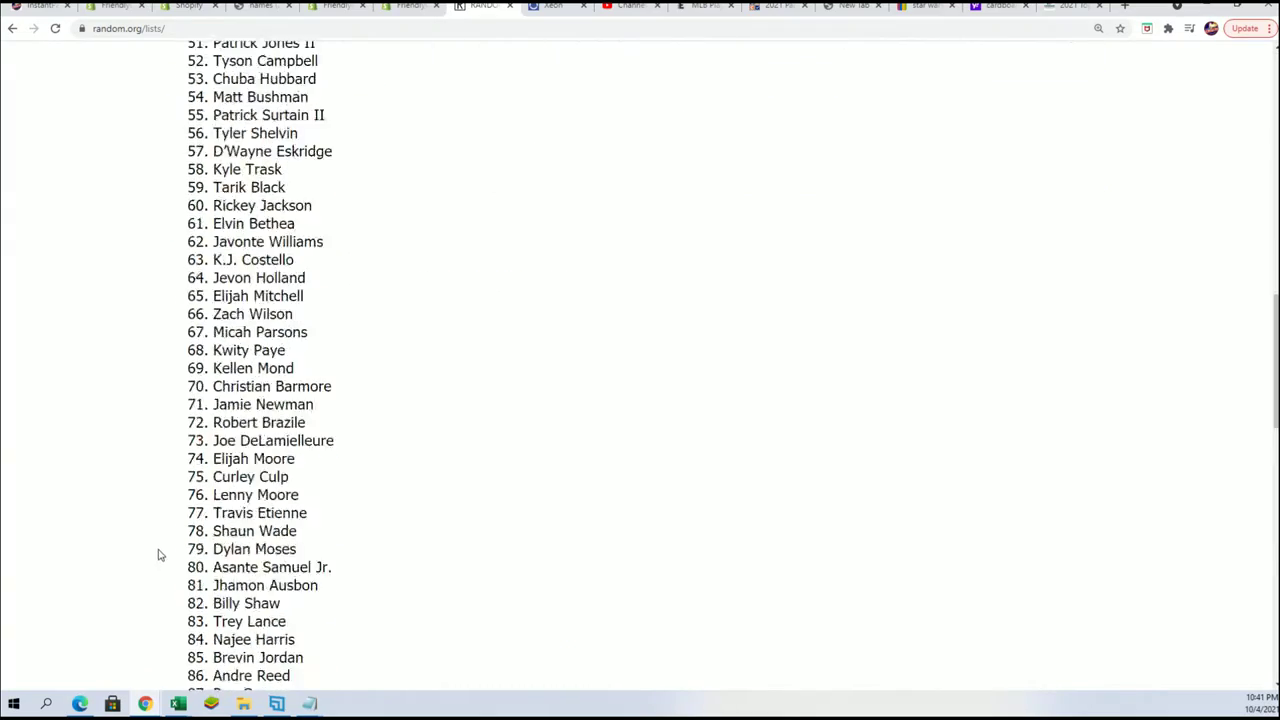
left_click(176, 550)
scroll(182, 573, "down", 18)
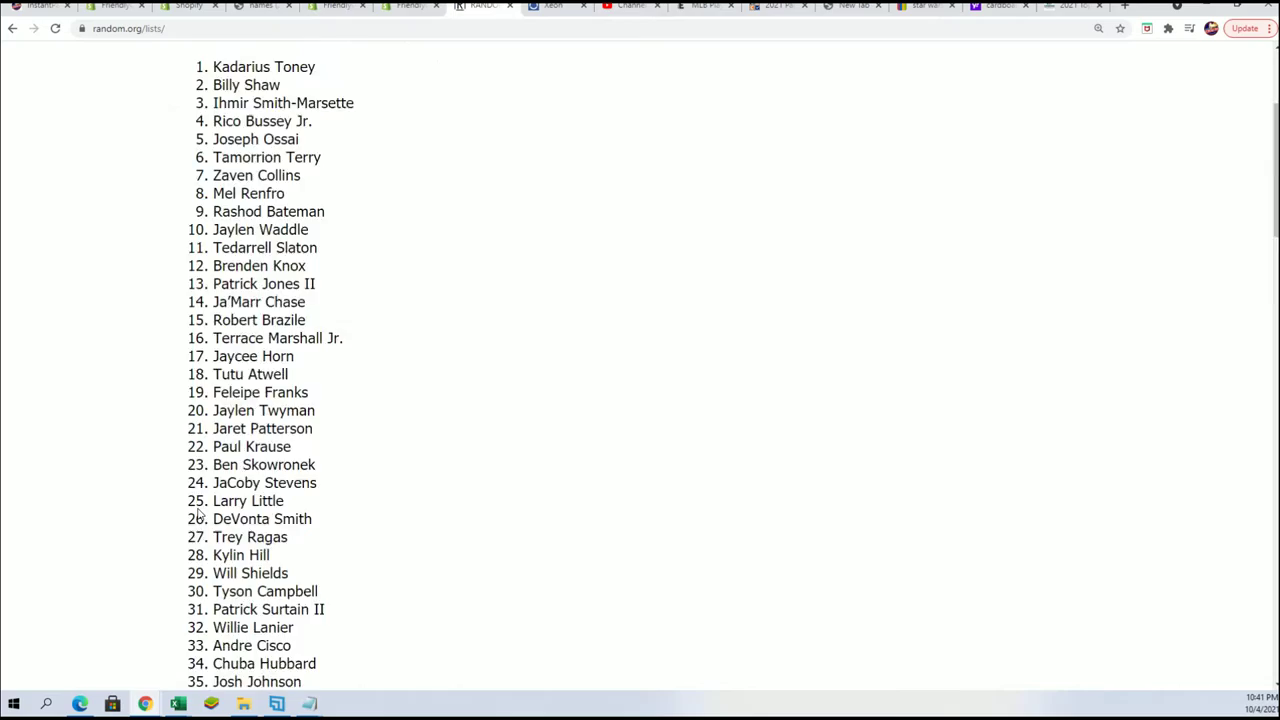
scroll(182, 573, "down", 5)
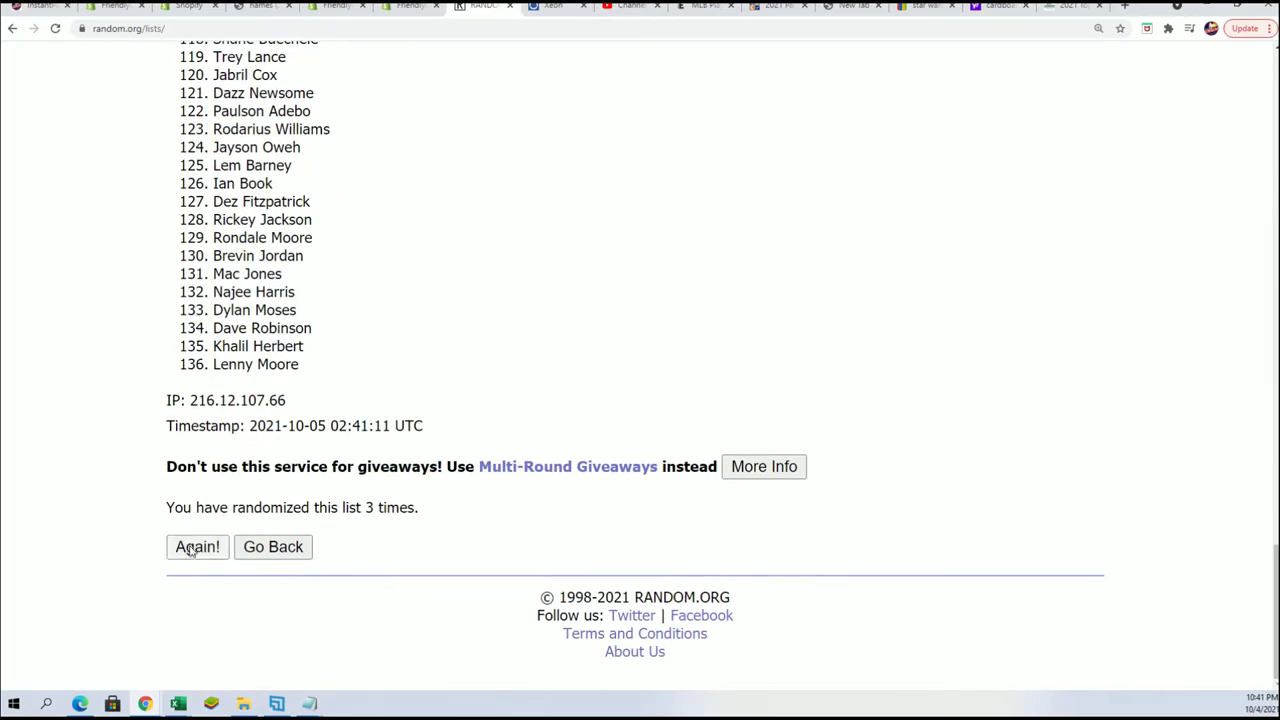
left_click(189, 550)
scroll(178, 550, "down", 20)
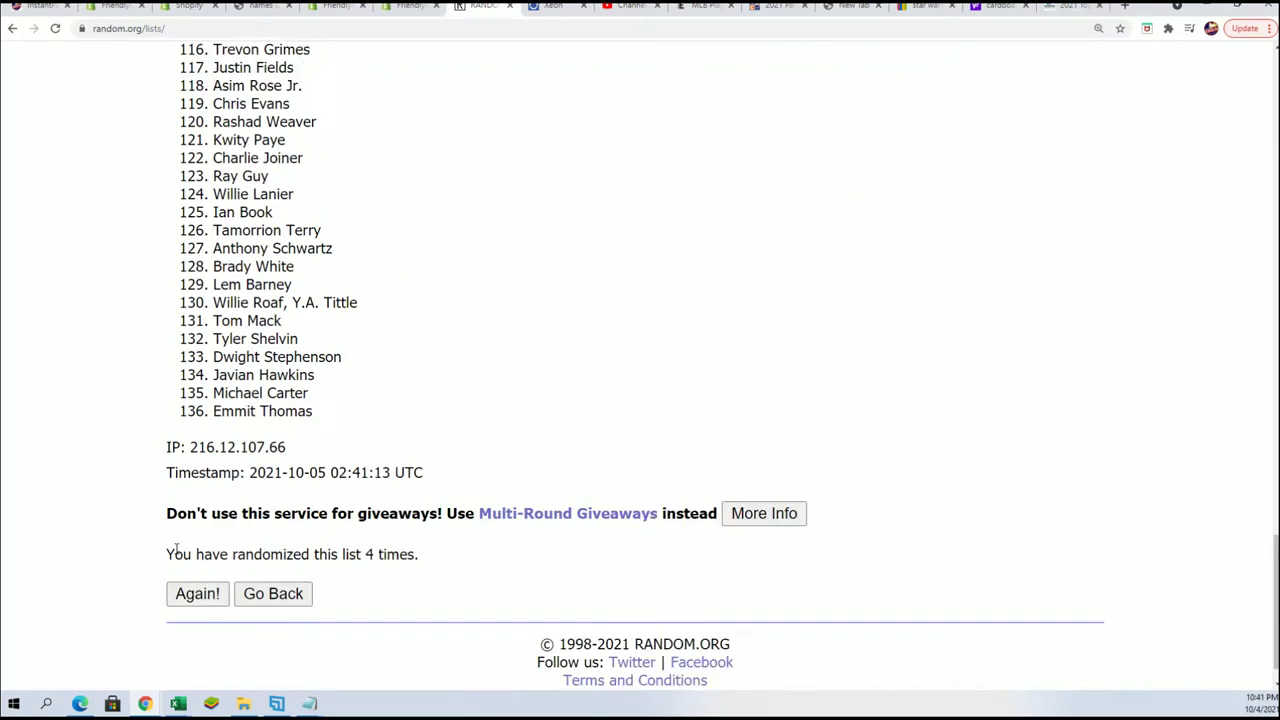
scroll(176, 549, "down", 1)
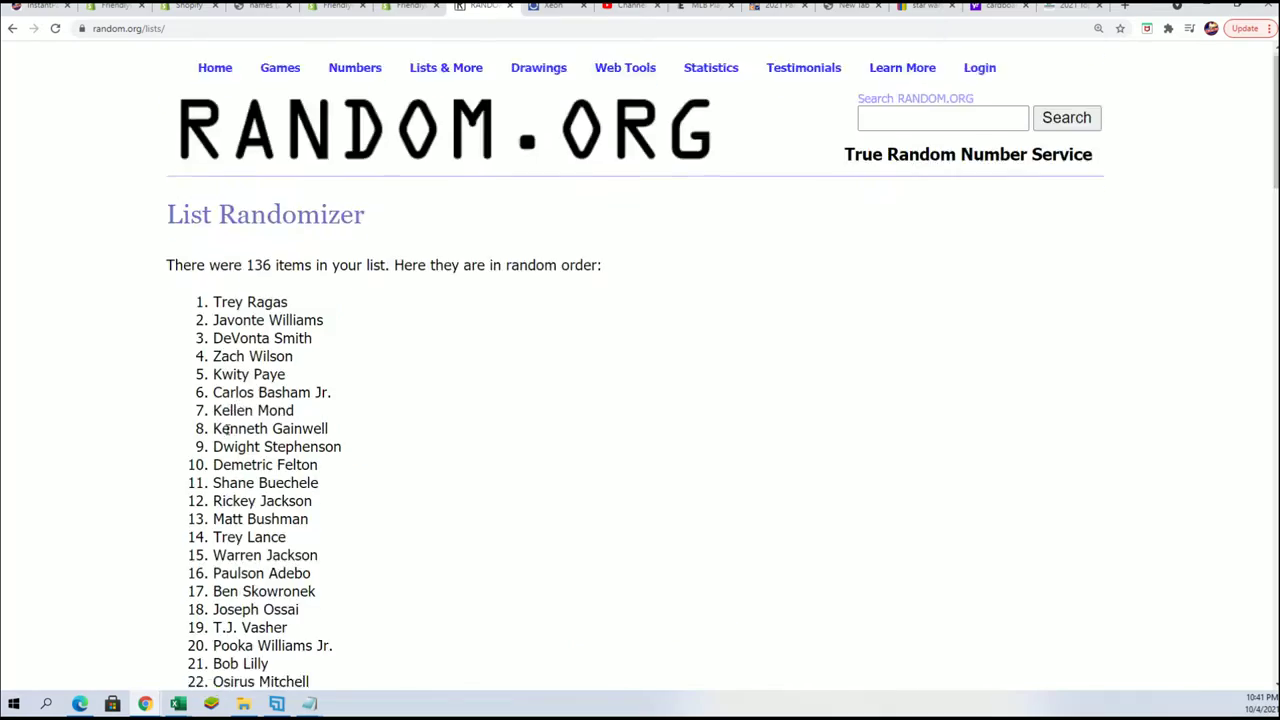
scroll(195, 573, "down", 20)
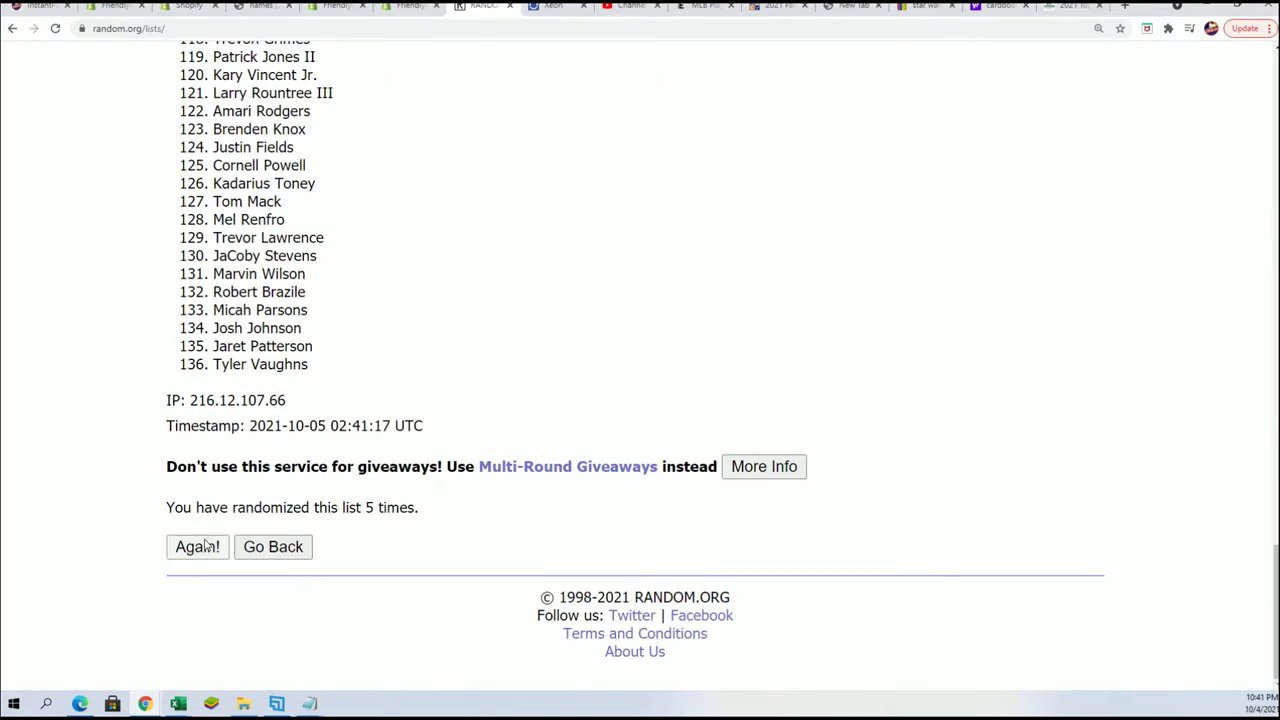
scroll(263, 381, "down", 20)
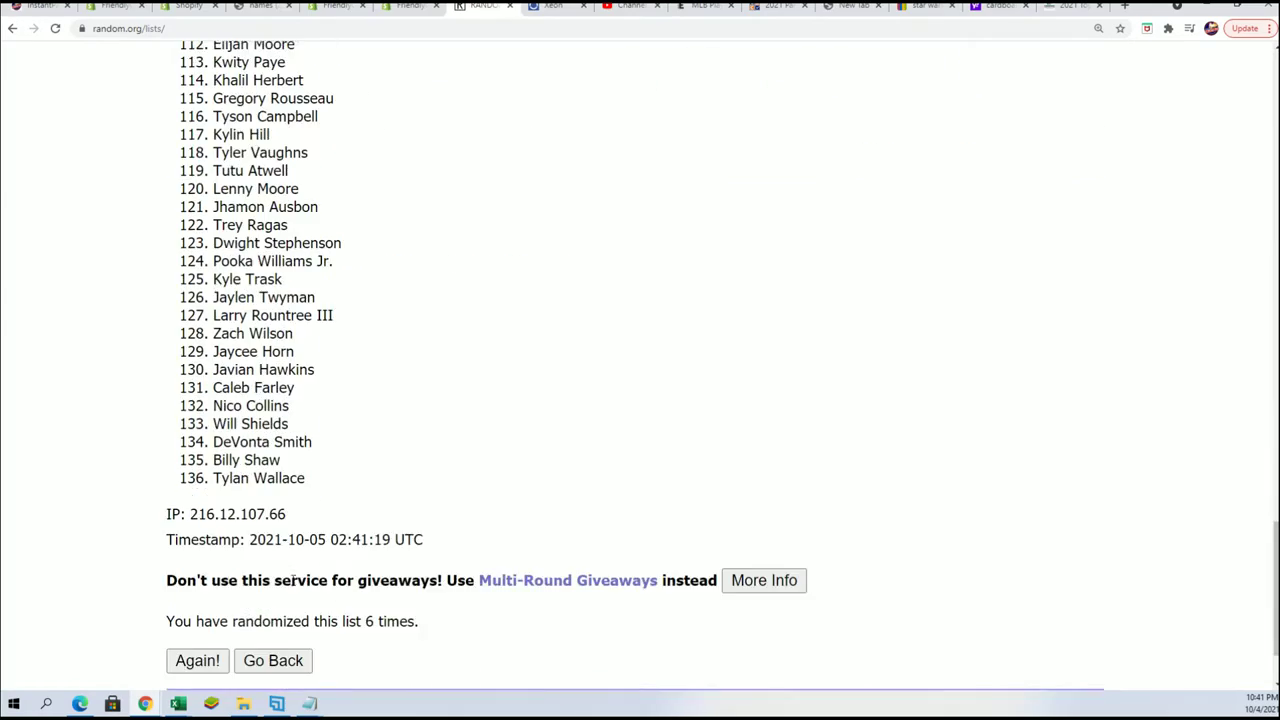
left_click(197, 547)
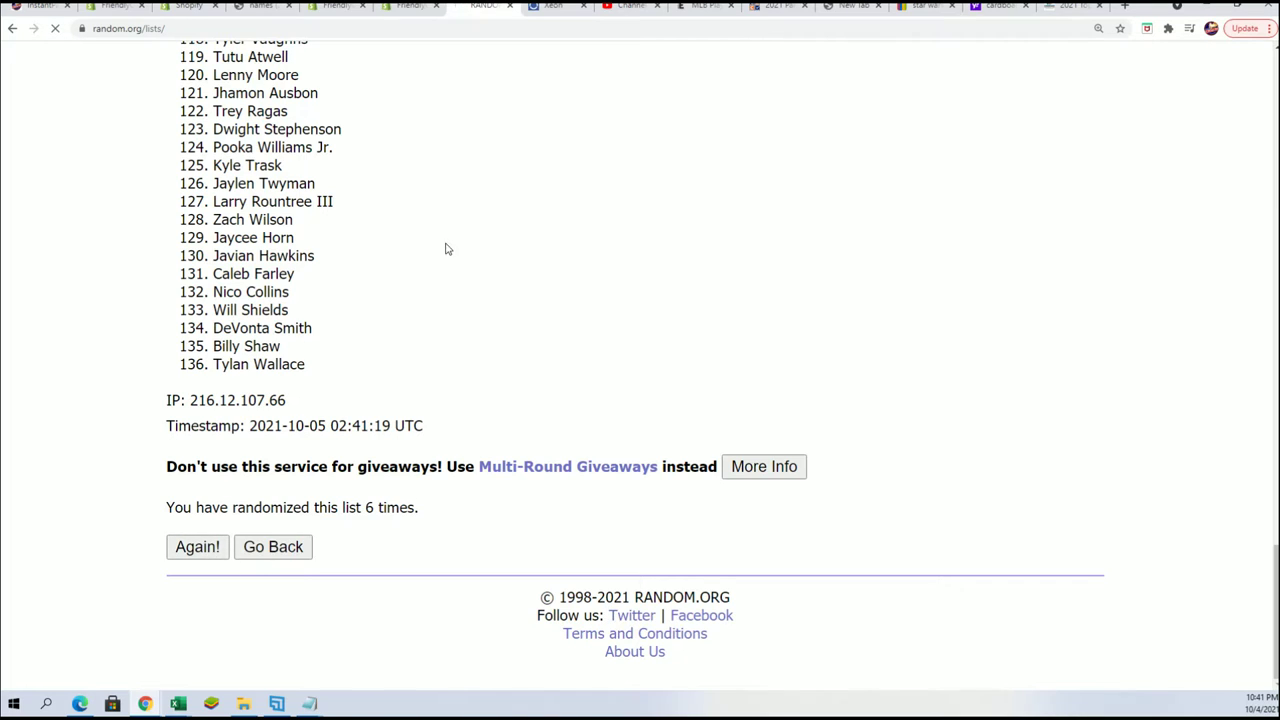
Select the entire randomized list of 136 players on the results page and copy it.
scroll(383, 246, "down", 1)
left_click_drag(209, 113, 330, 457)
left_click_drag(385, 708, 340, 363)
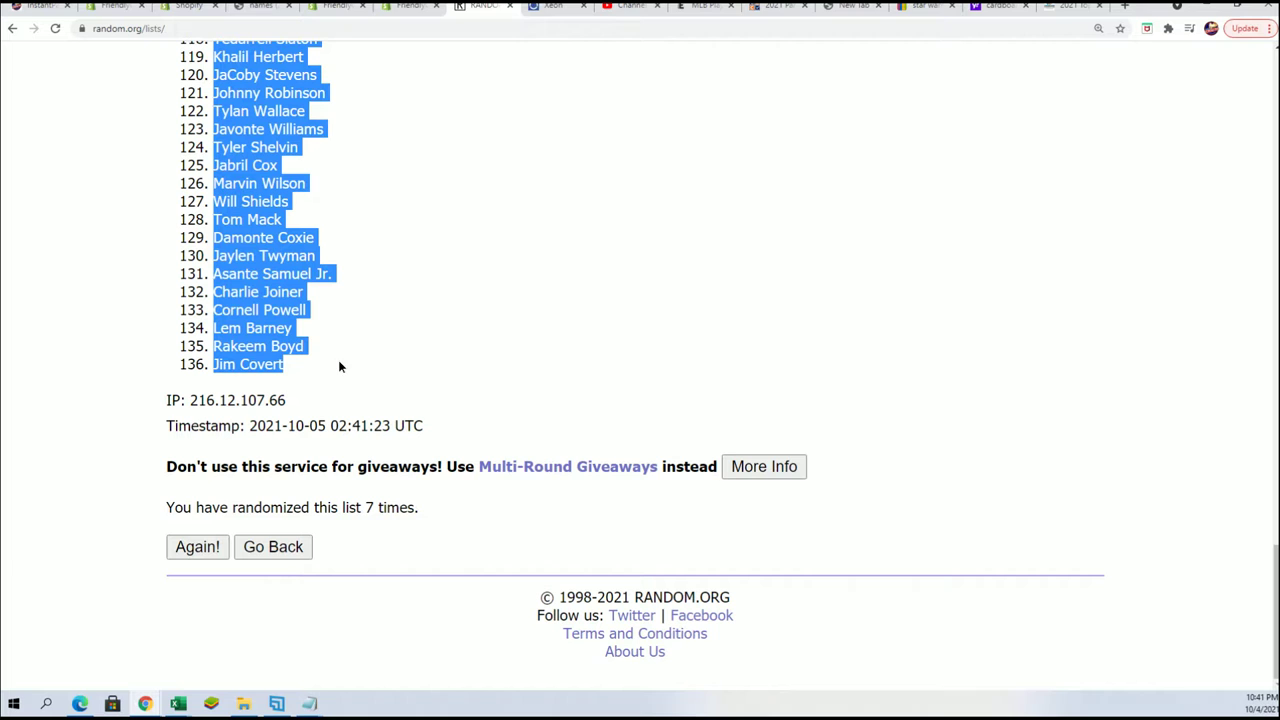
right_click(278, 326)
left_click(310, 340)
scroll(645, 443, "up", 20)
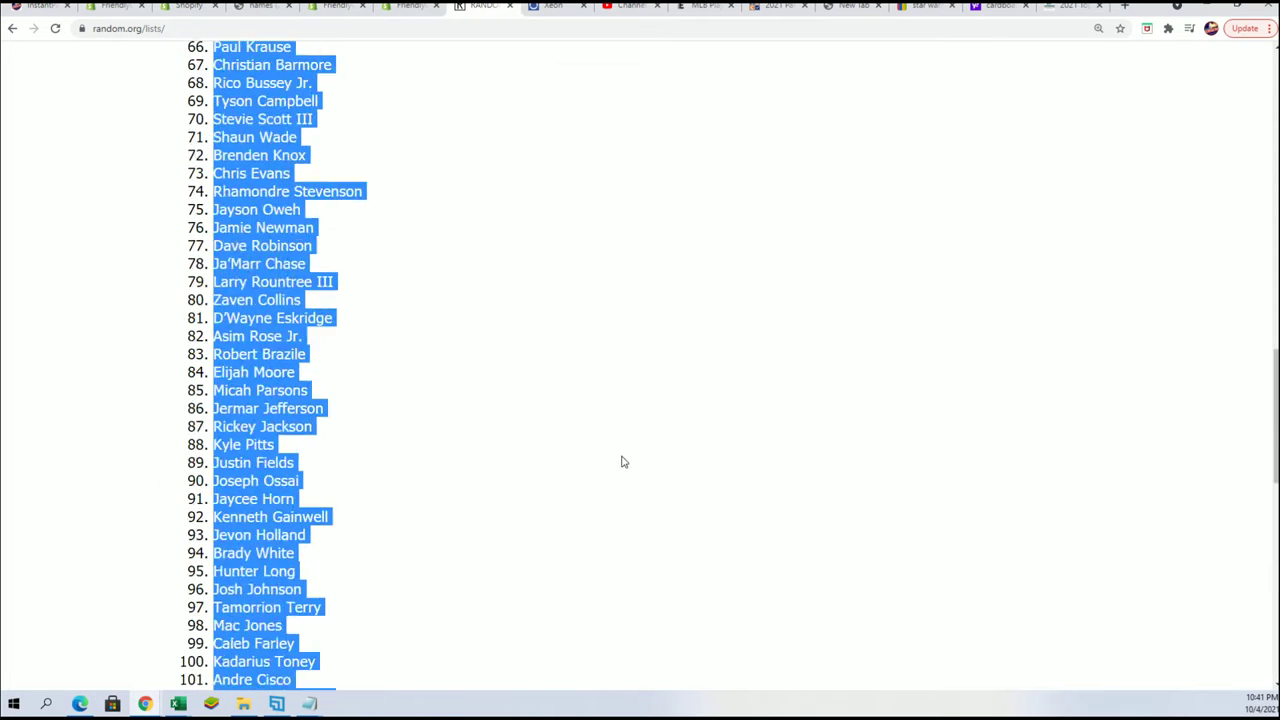
scroll(509, 457, "down", 1)
scroll(490, 456, "down", 1)
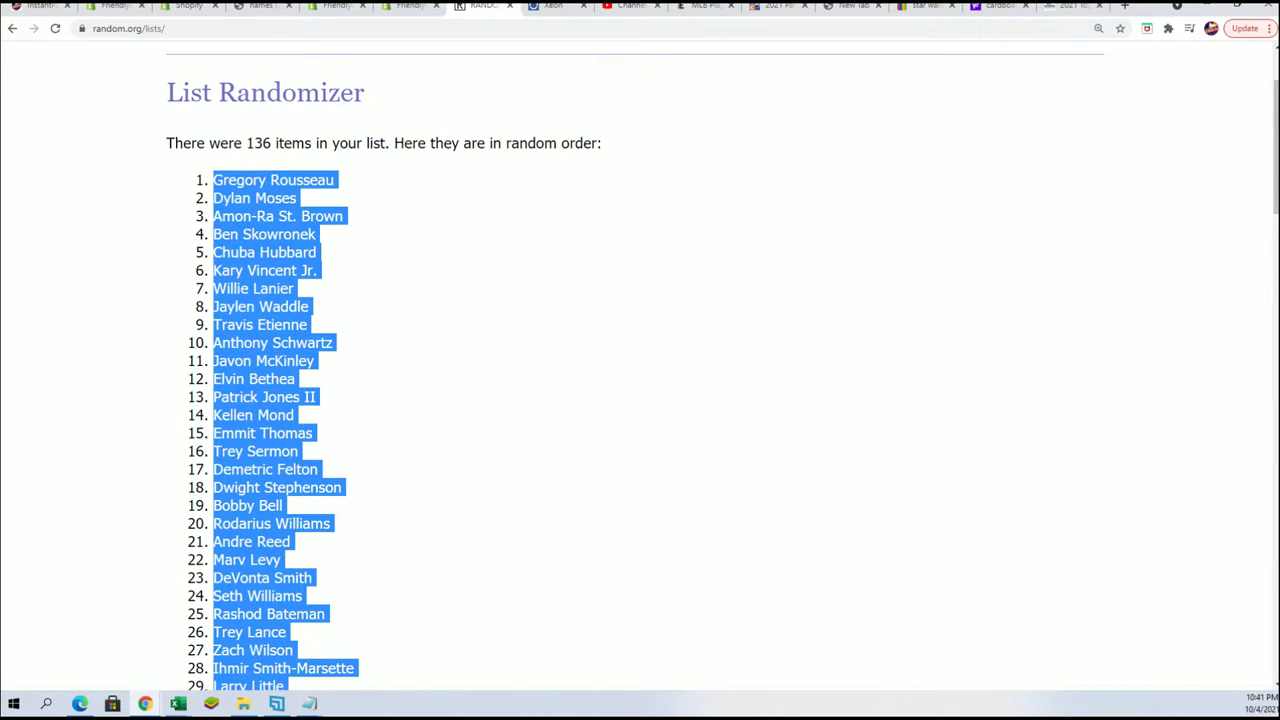
Switch to the Excel PLAYERS sheet and paste the player list with Paste Special as Text into the NAMES / PLAYERS column from B2.
key("alt+Tab")
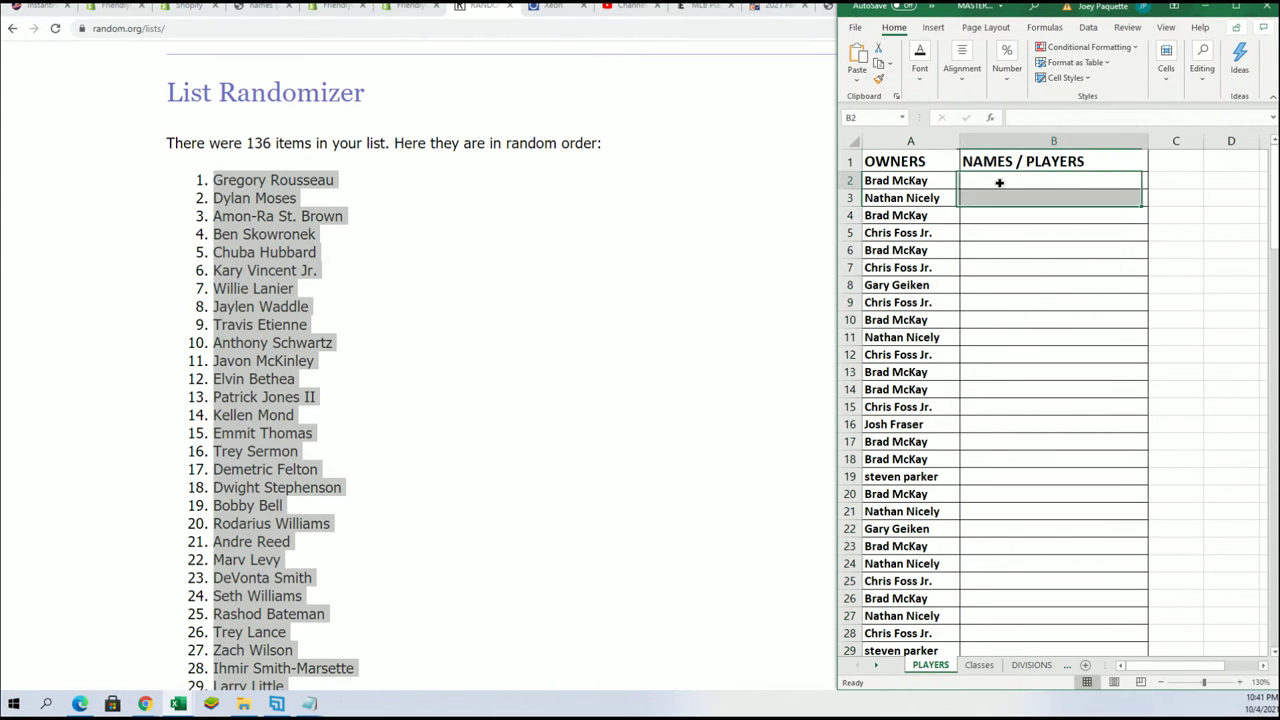
right_click(998, 185)
left_click(1050, 273)
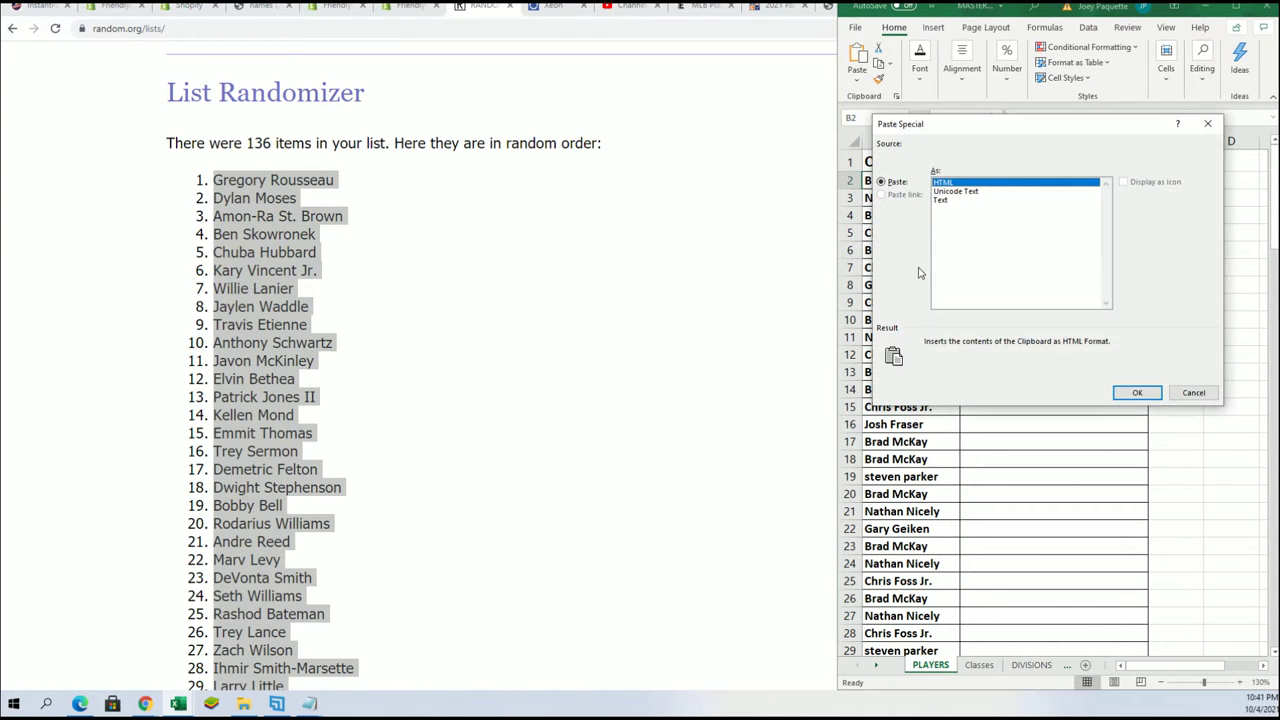
left_click(941, 201)
left_click(1120, 394)
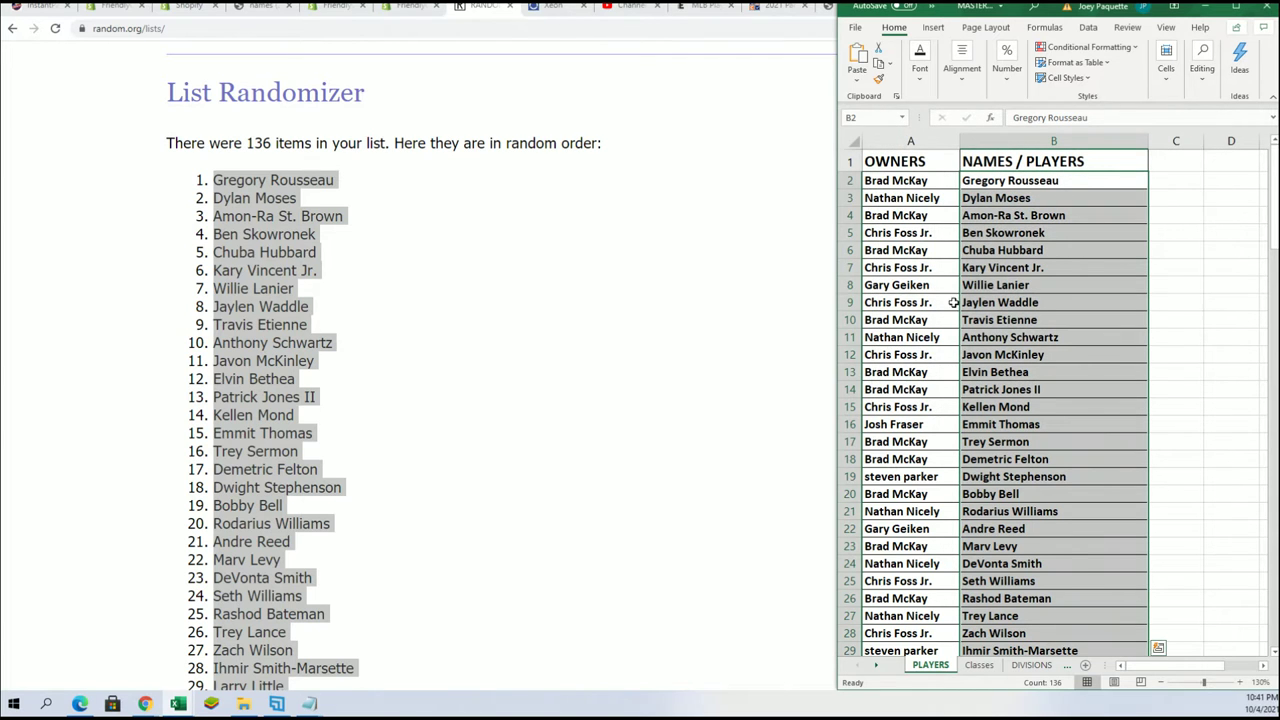
Review the owner and player pairings in the first rows of the PLAYERS sheet, down to row 47.
left_click(1064, 441)
scroll(1010, 550, "down", 2)
scroll(1017, 553, "down", 3)
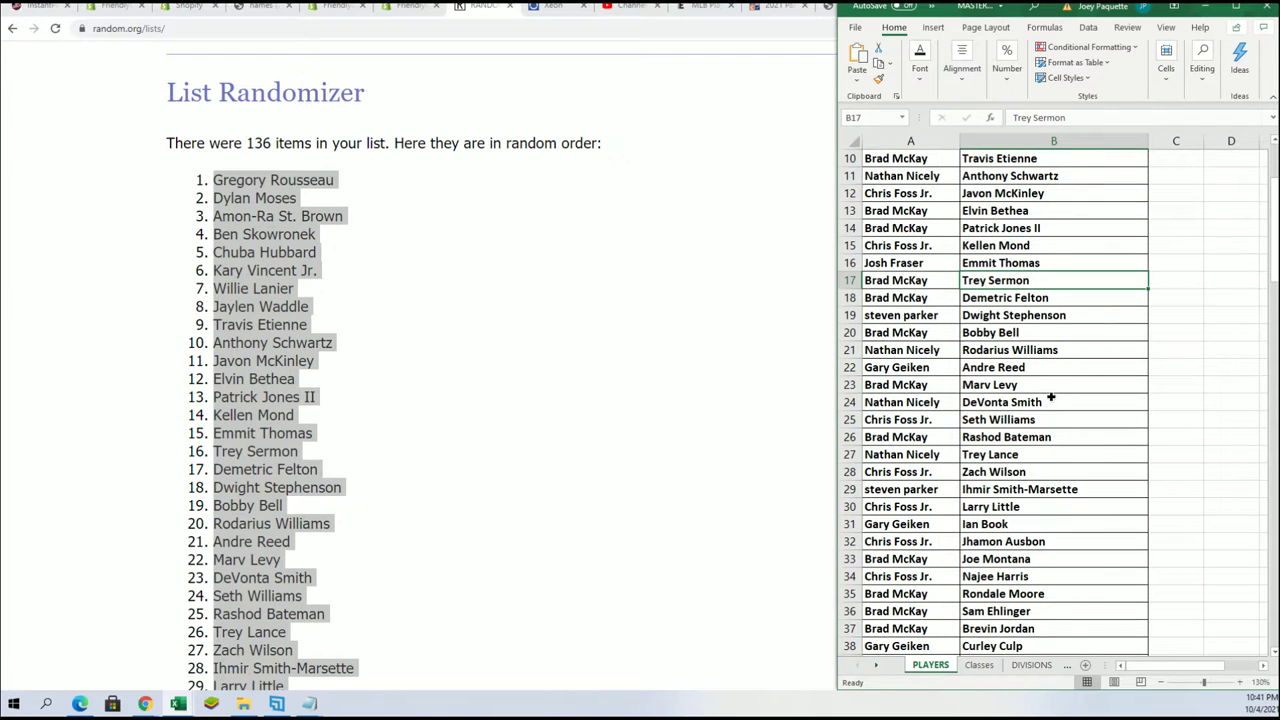
left_click(1050, 400)
scroll(1020, 507, "down", 1)
left_click(980, 405)
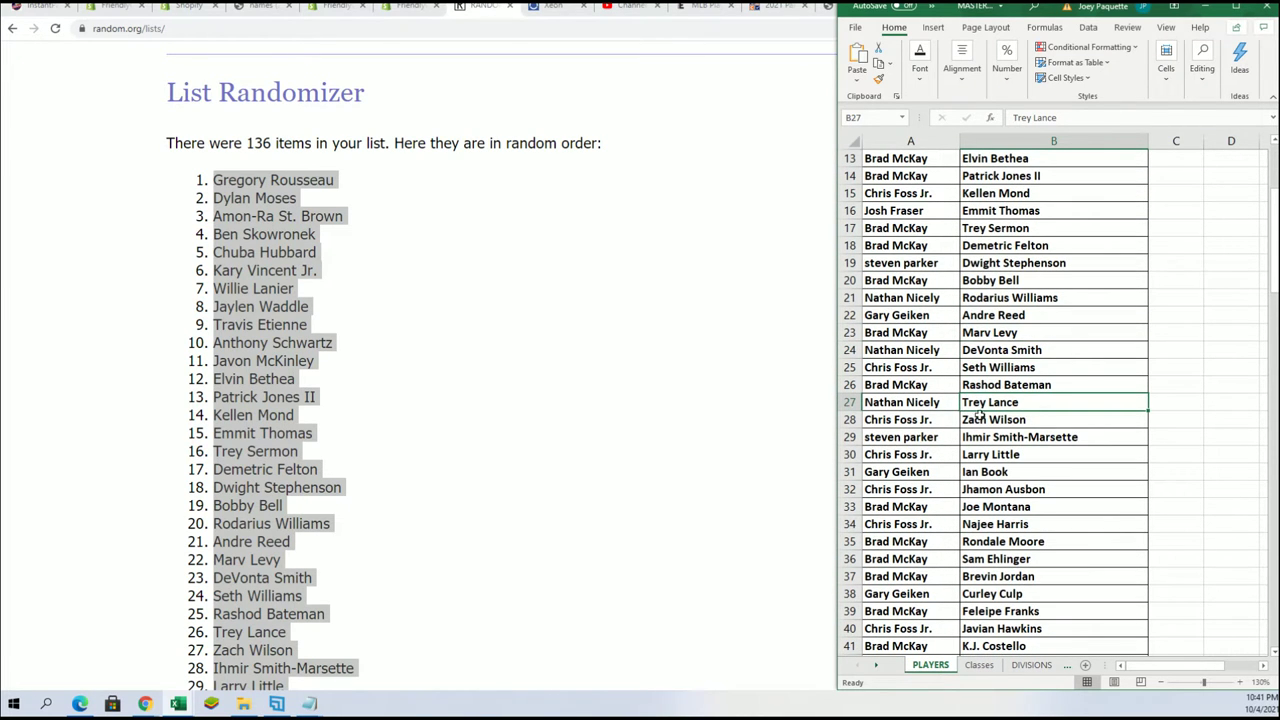
left_click(1036, 417)
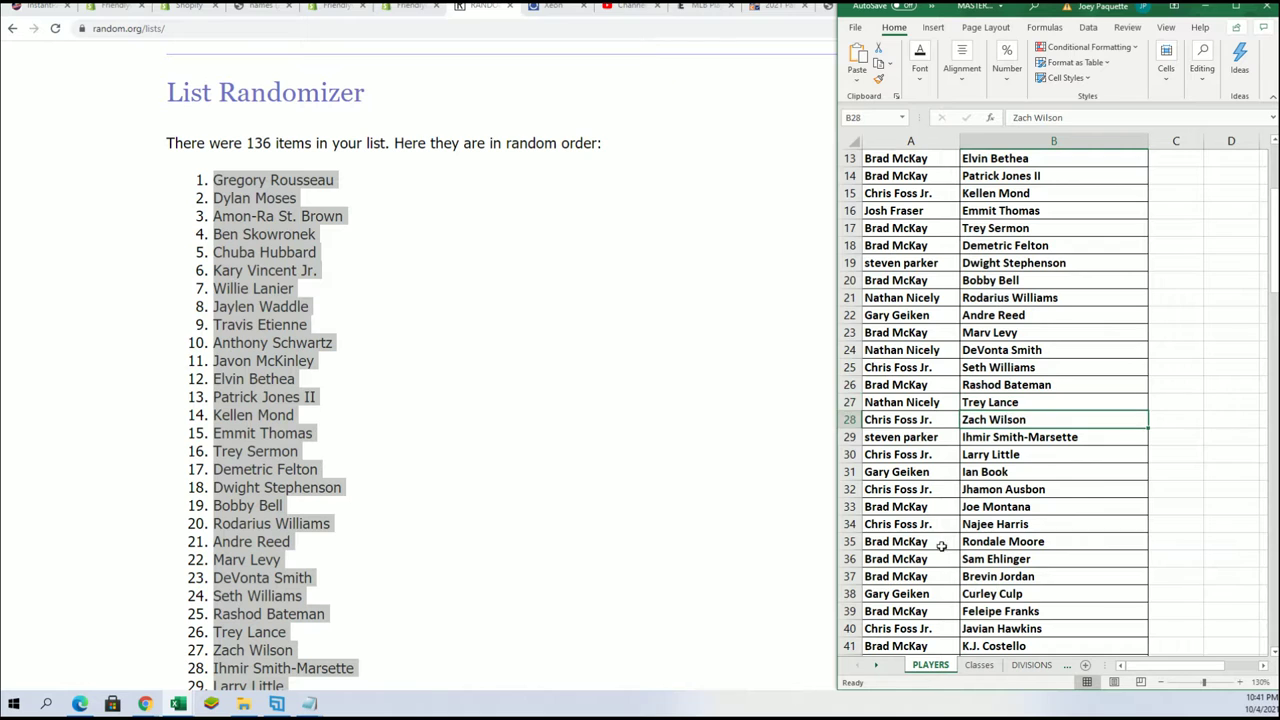
scroll(941, 545, "down", 1)
left_click(1005, 472)
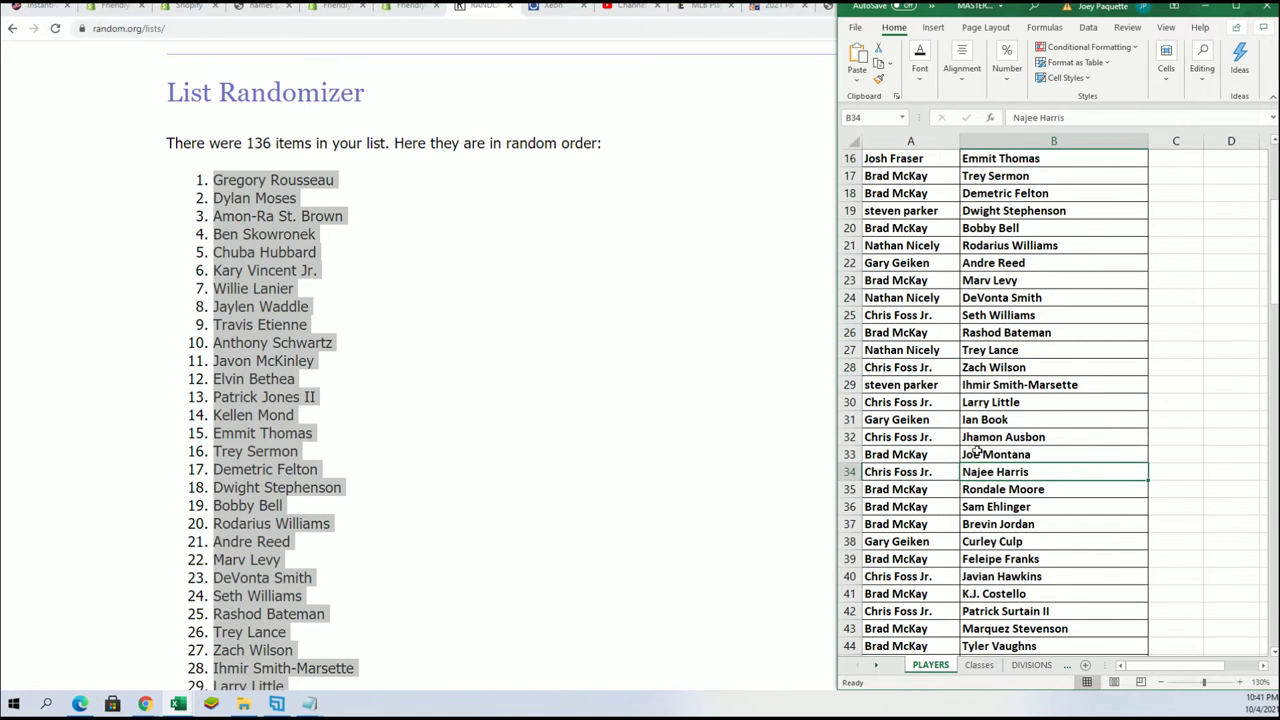
left_click(978, 452)
scroll(976, 577, "down", 1)
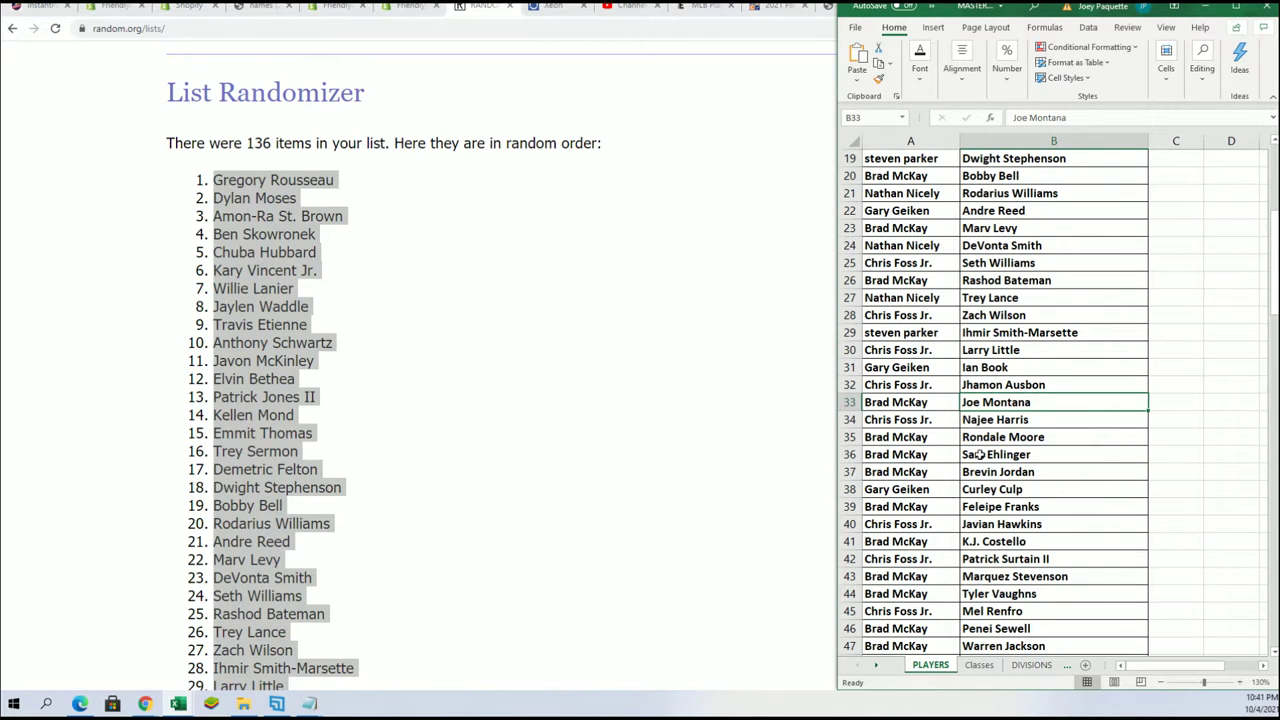
left_click(933, 300)
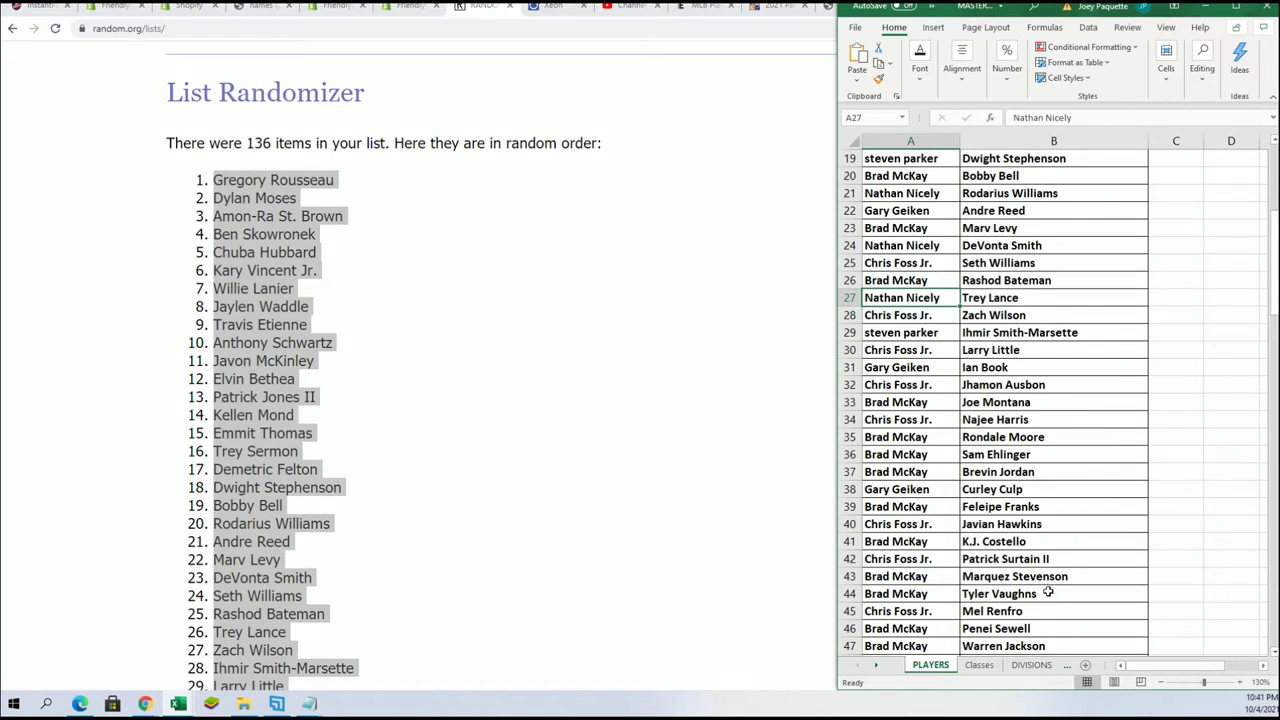
Review the owner and player pairings from row 48 to row 101 of the PLAYERS sheet, checking the Kyle Trask, Trevor Lawrence and Justin Fields rows.
scroll(1047, 599, "down", 2)
scroll(1047, 599, "down", 1)
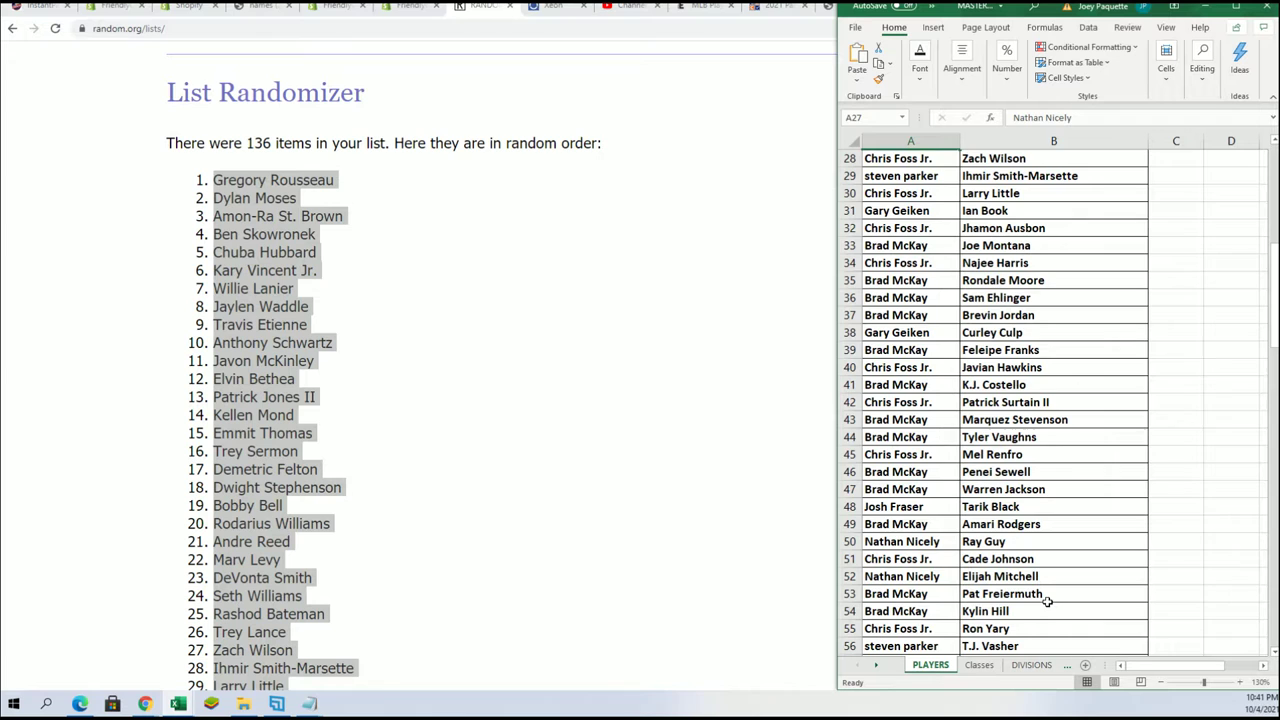
scroll(1047, 599, "down", 3)
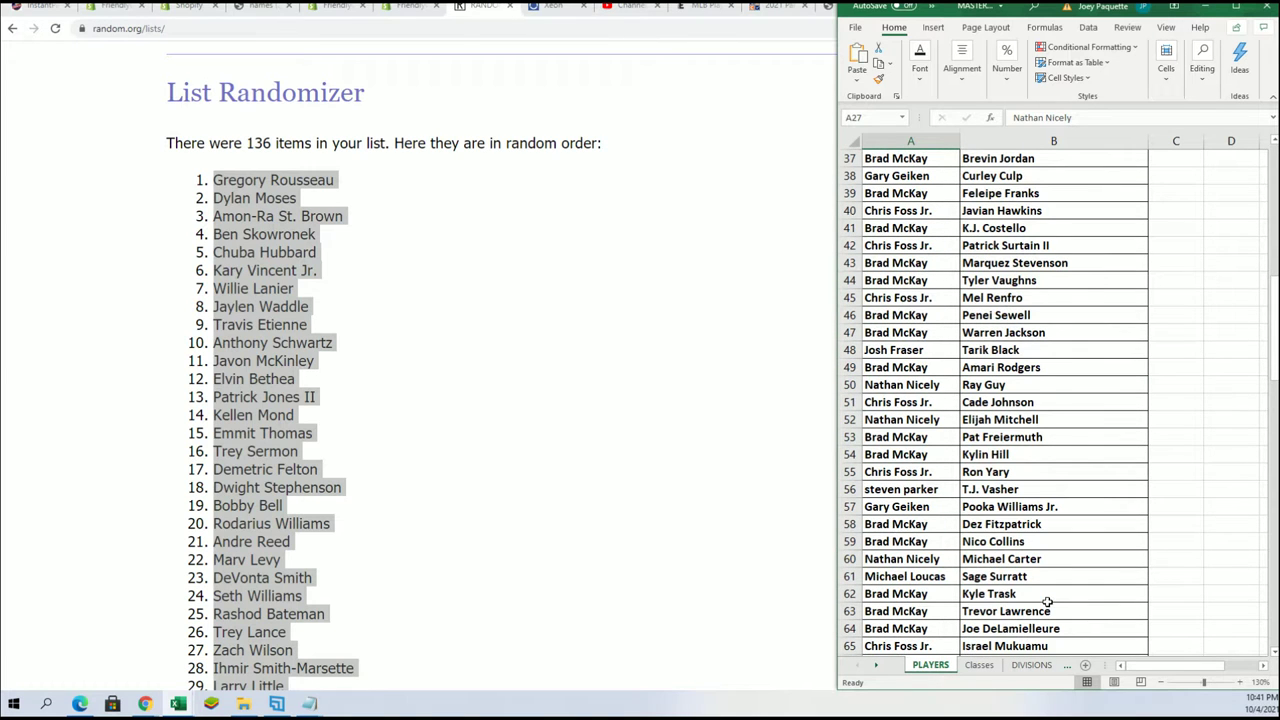
scroll(1047, 599, "down", 3)
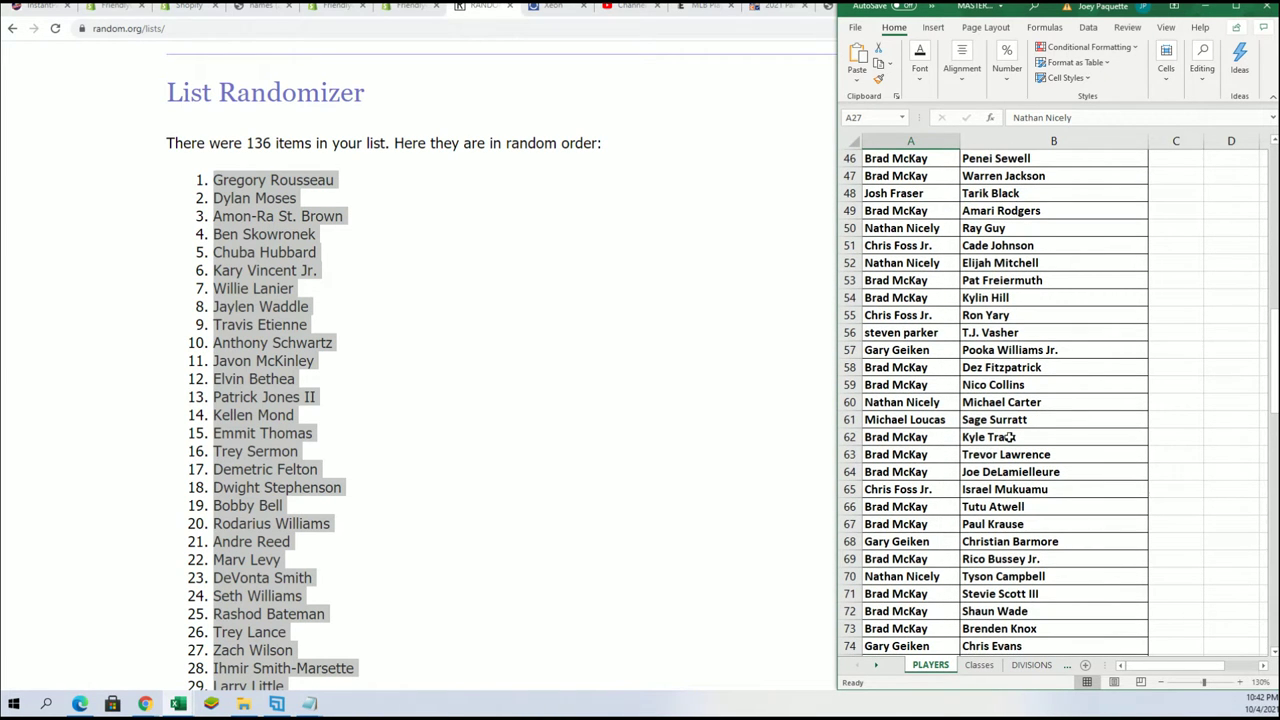
left_click(960, 437)
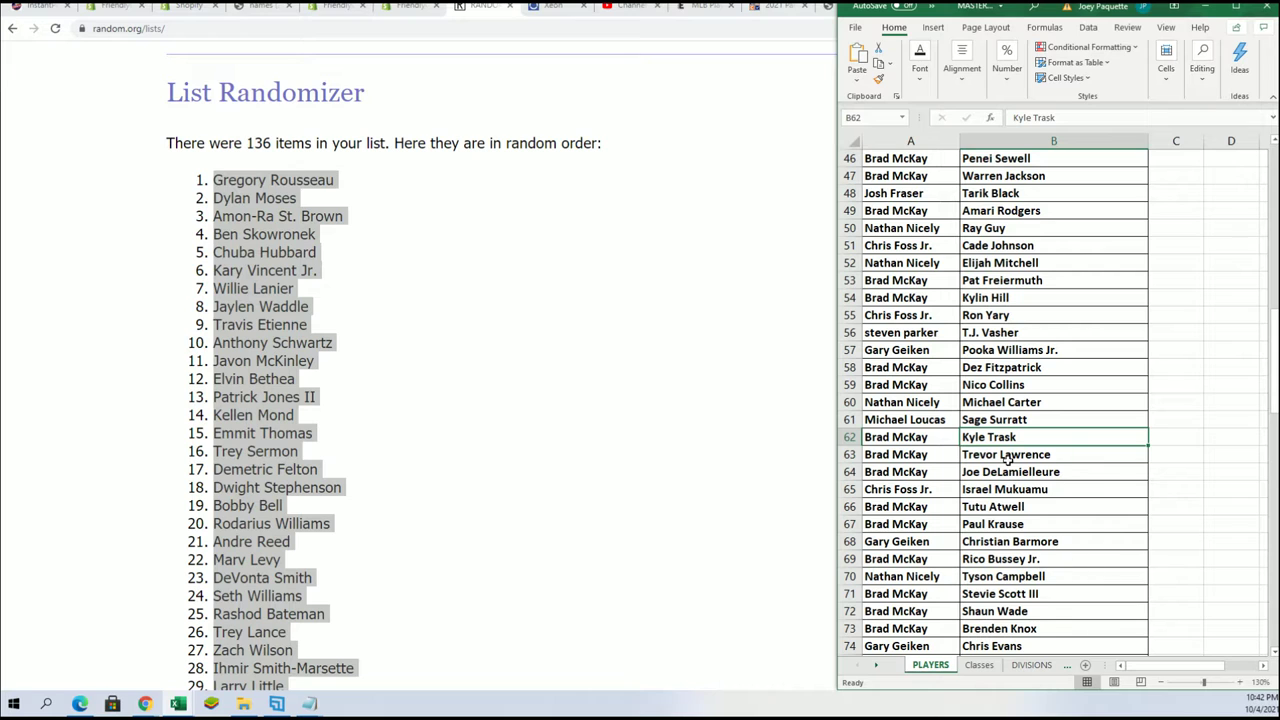
left_click(940, 457)
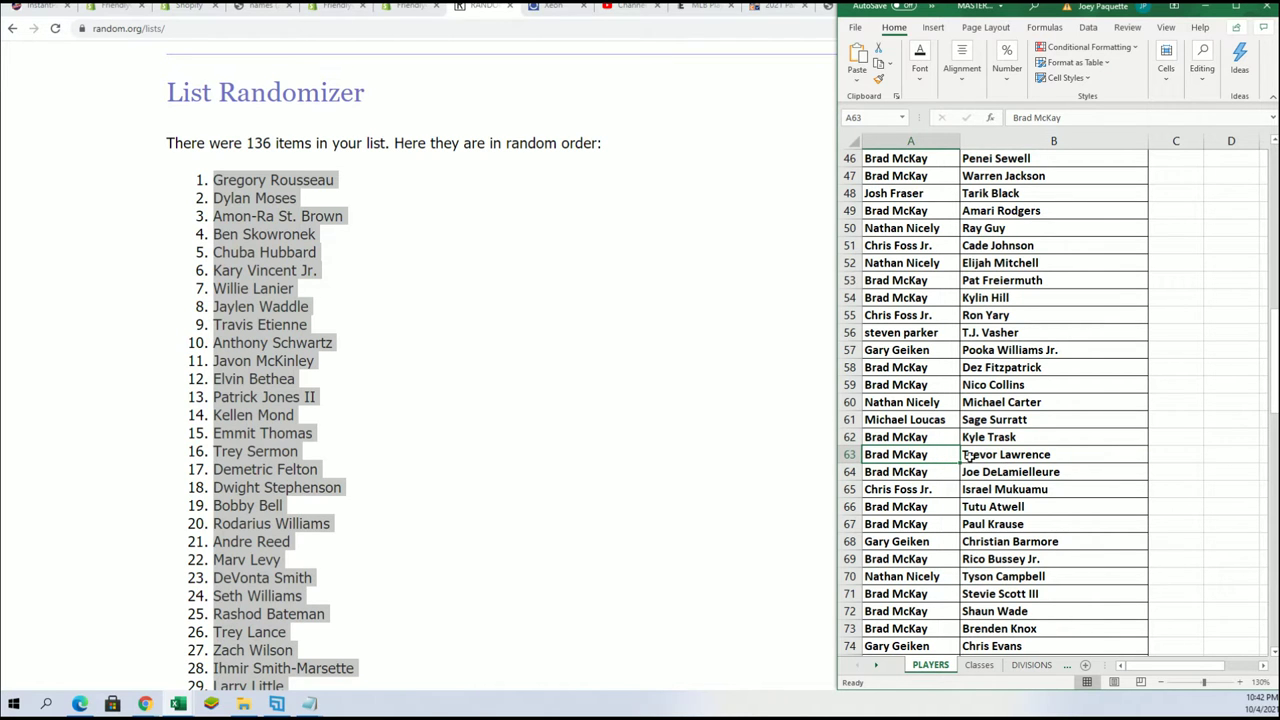
scroll(1035, 547, "down", 3)
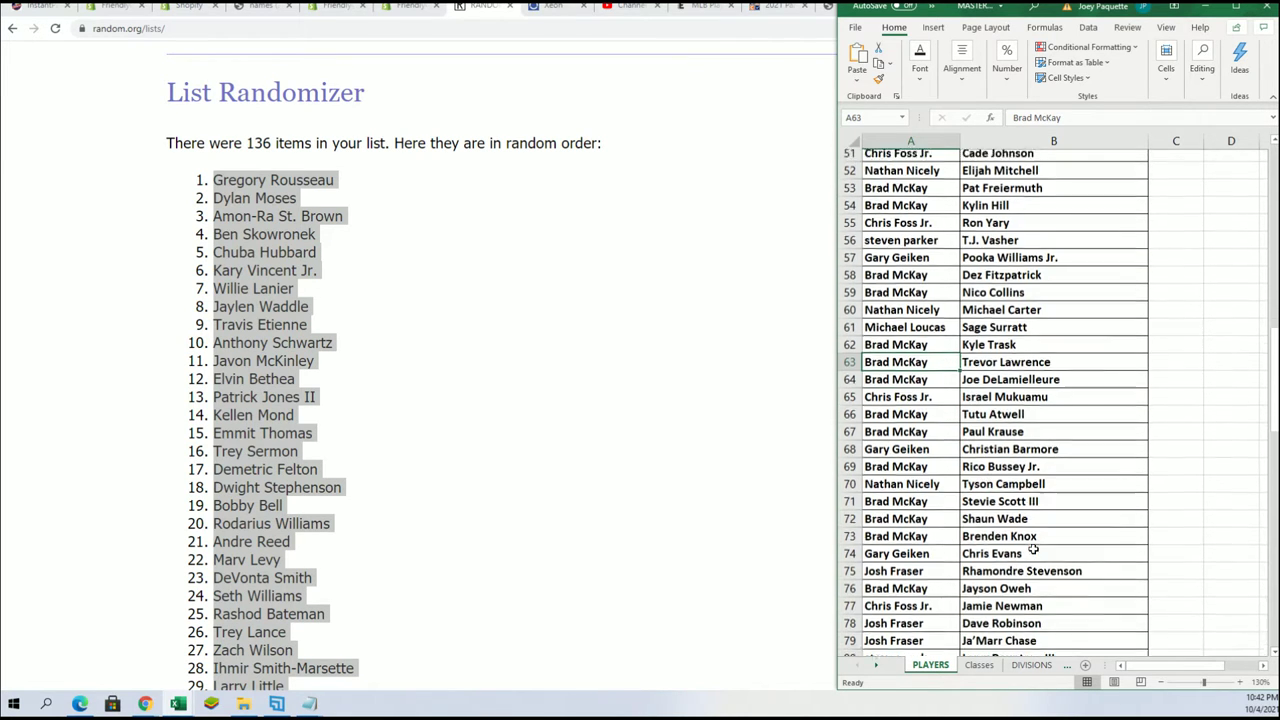
scroll(1035, 547, "down", 1)
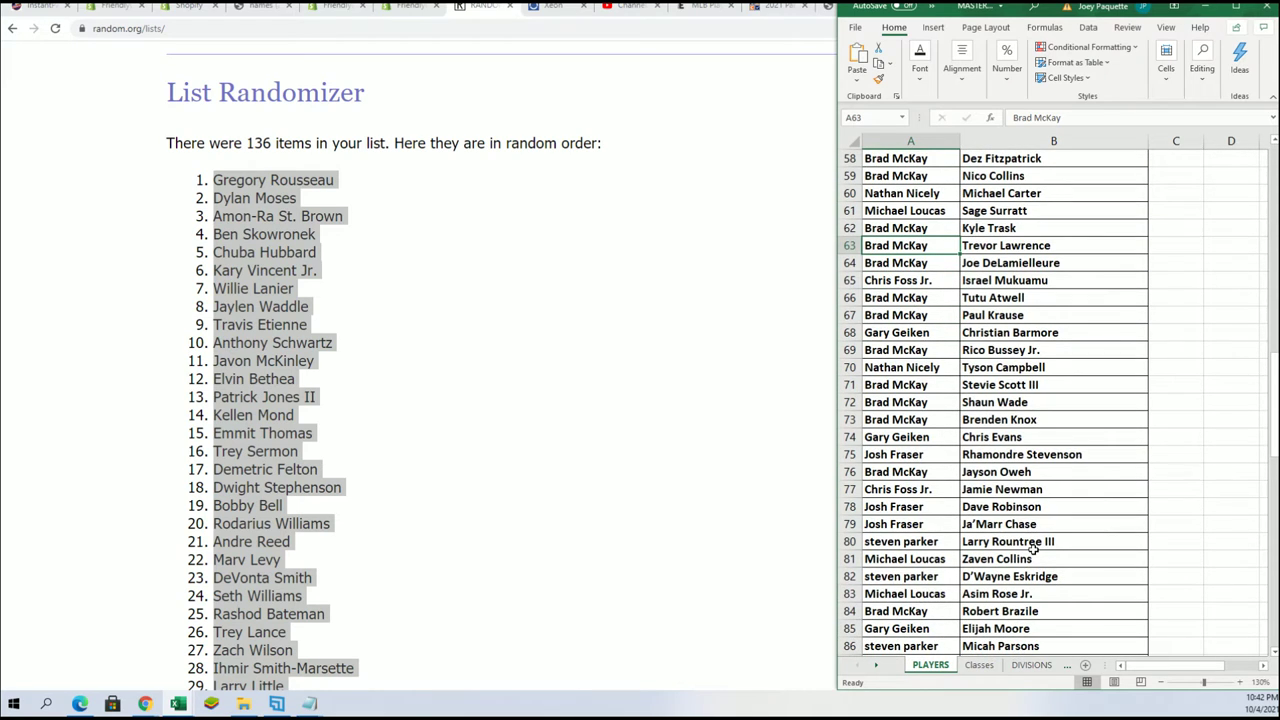
scroll(1035, 548, "down", 2)
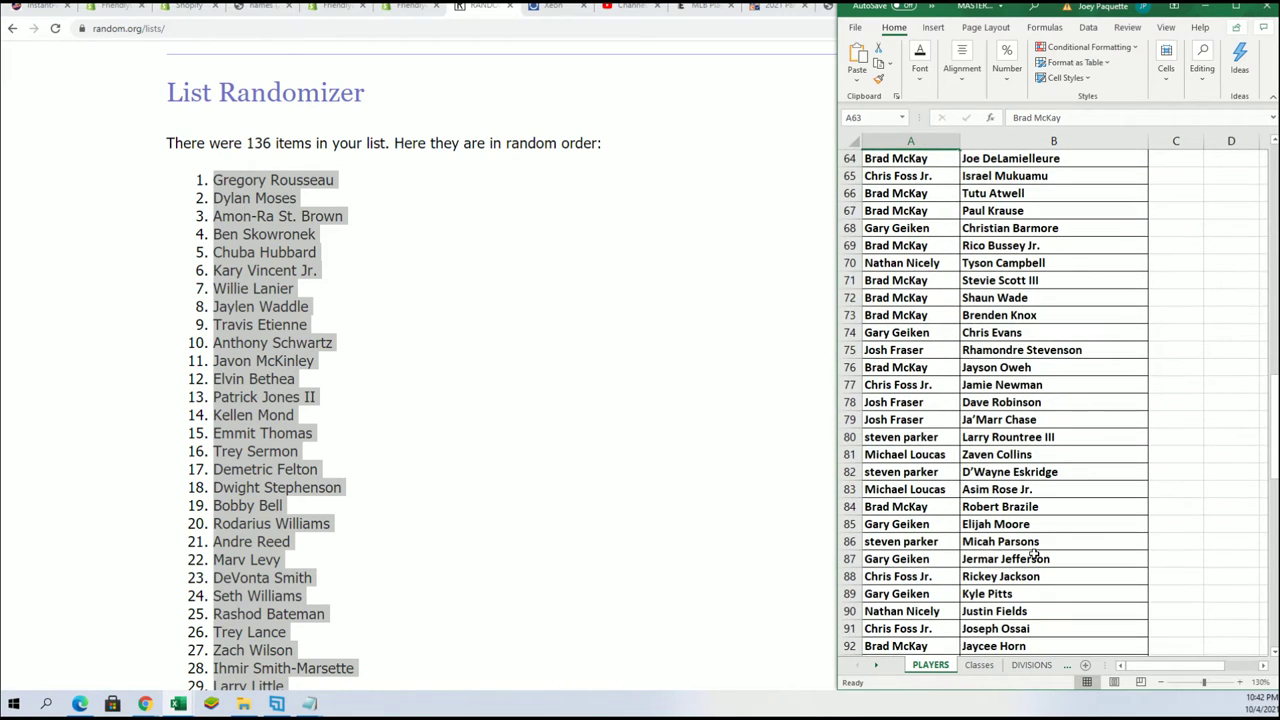
scroll(1035, 553, "down", 2)
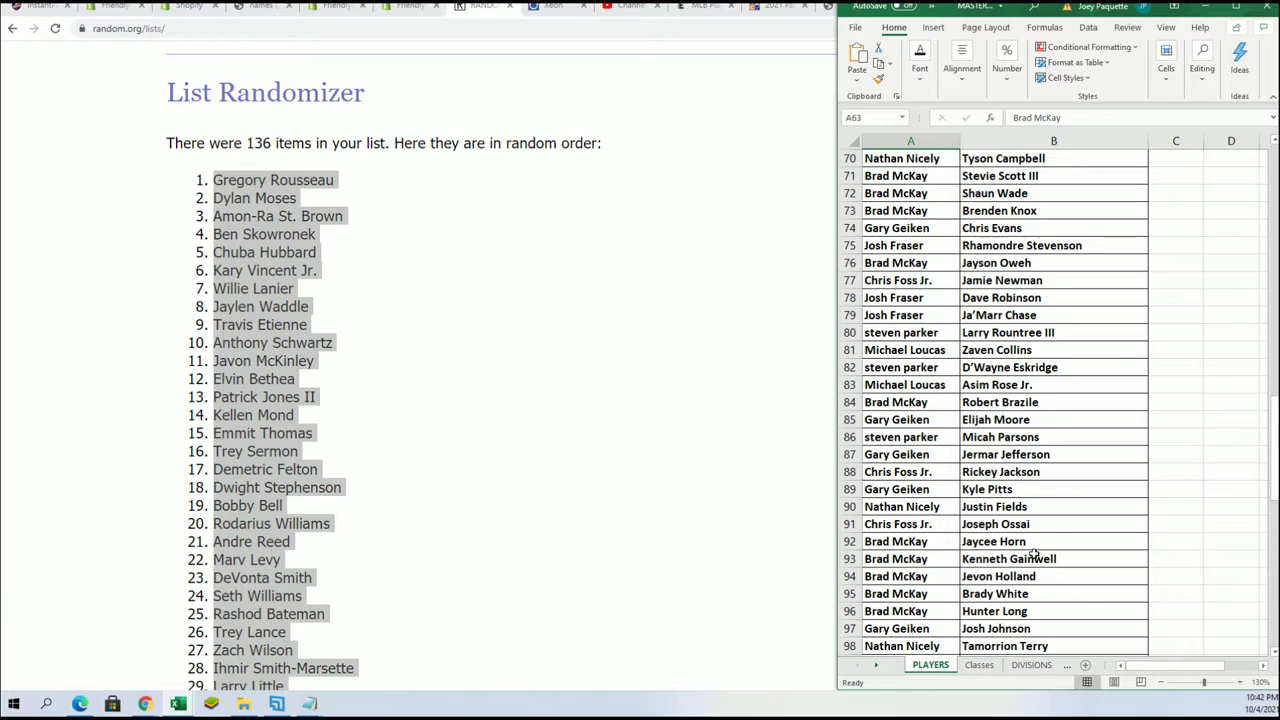
scroll(1035, 553, "down", 1)
left_click(980, 458)
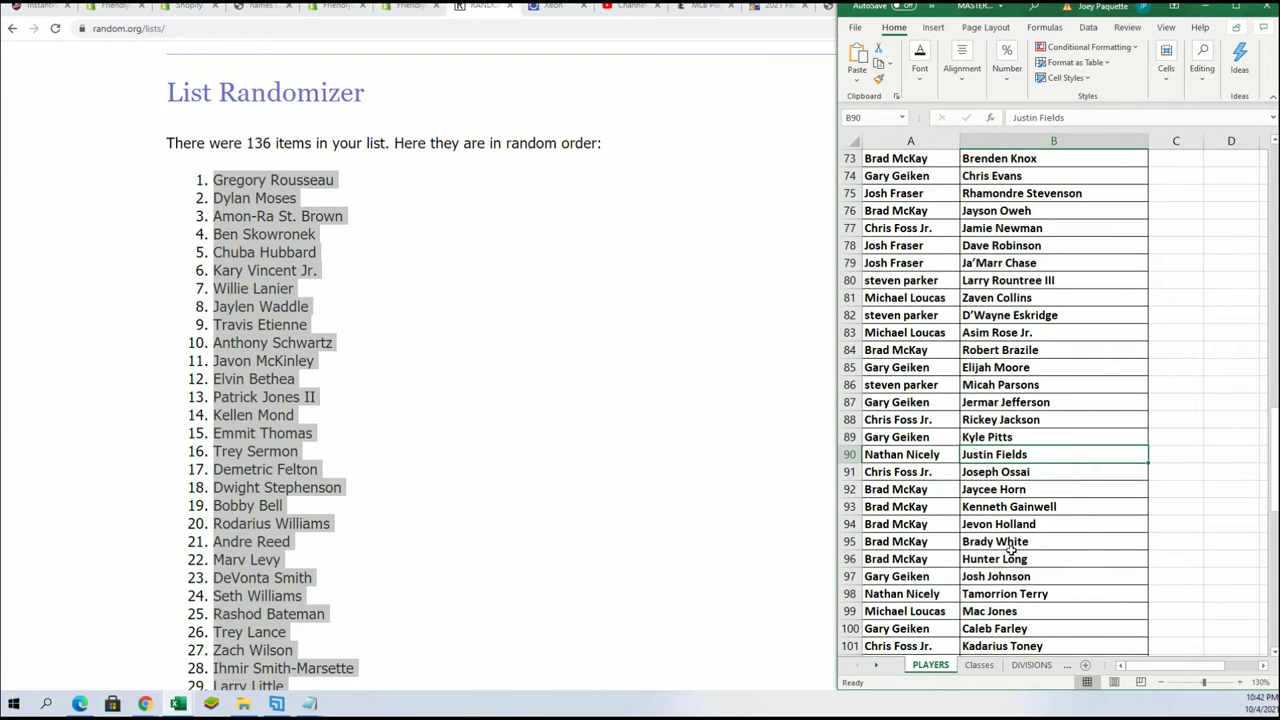
Review the remaining owner and player pairings down to row 137, checking the Mac Jones row, and return toward the start of the list.
scroll(1024, 599, "down", 2)
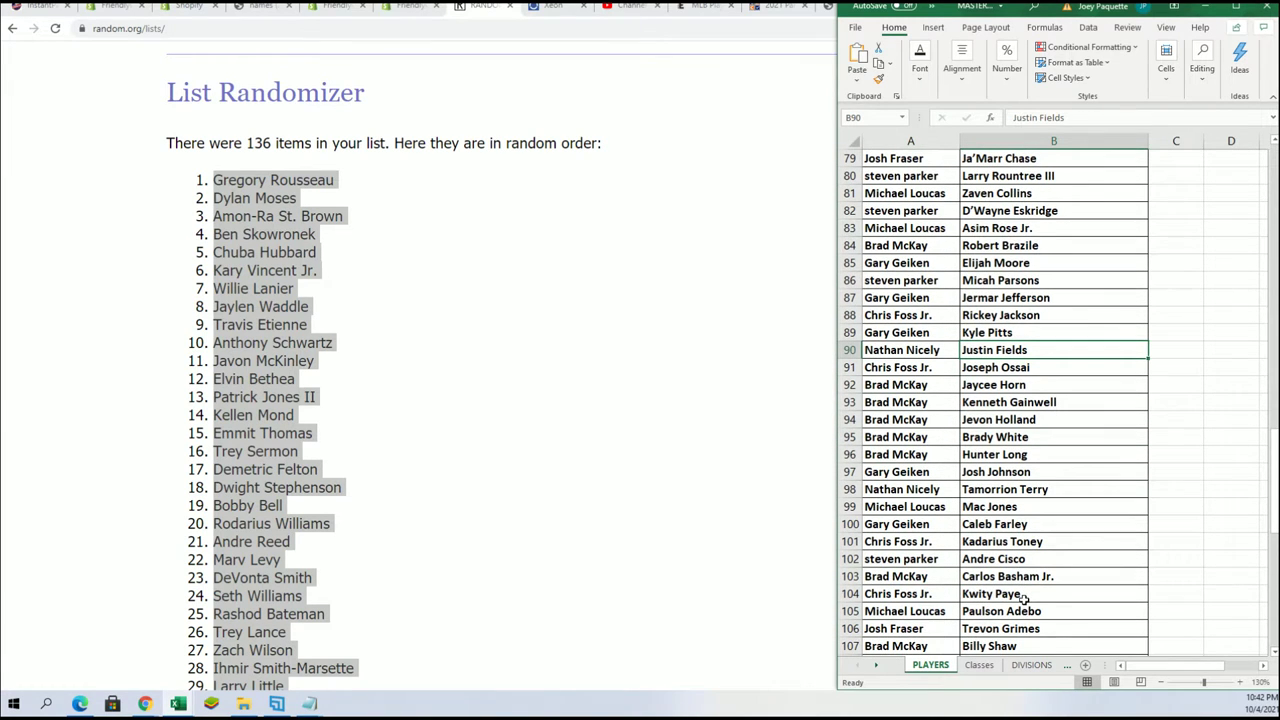
left_click(1003, 503)
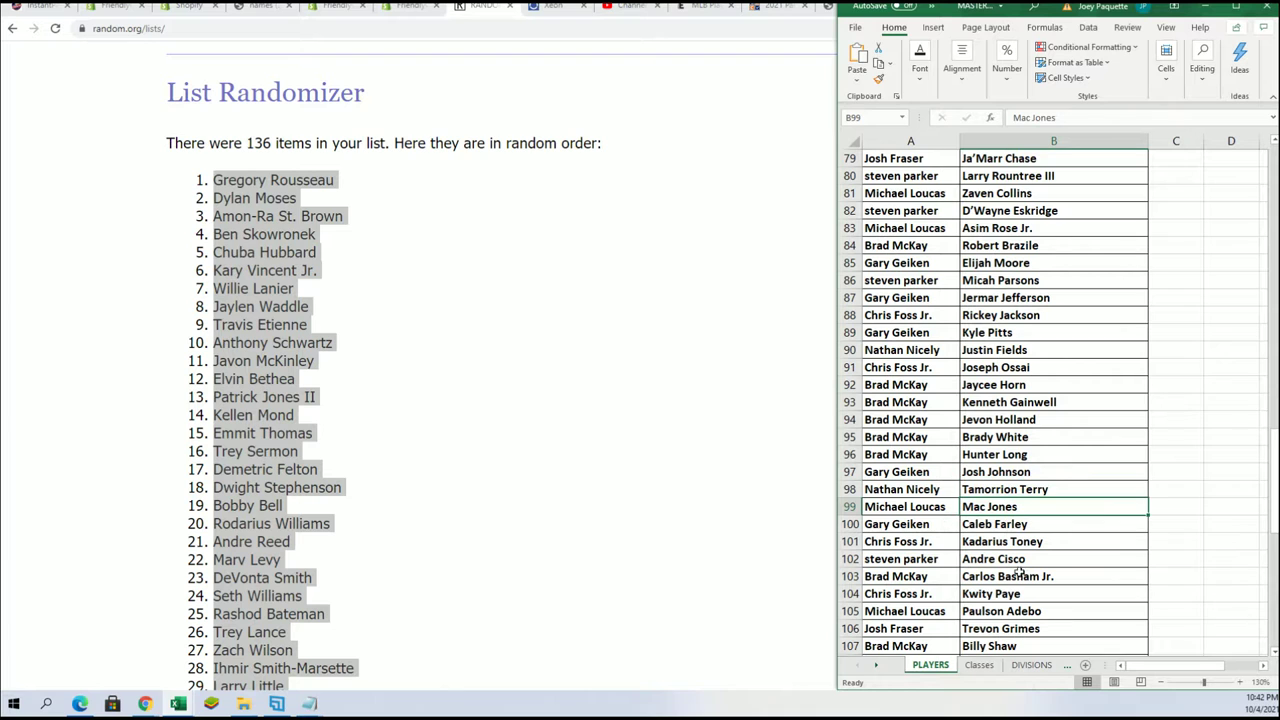
scroll(1030, 594, "down", 2)
scroll(1030, 594, "down", 1)
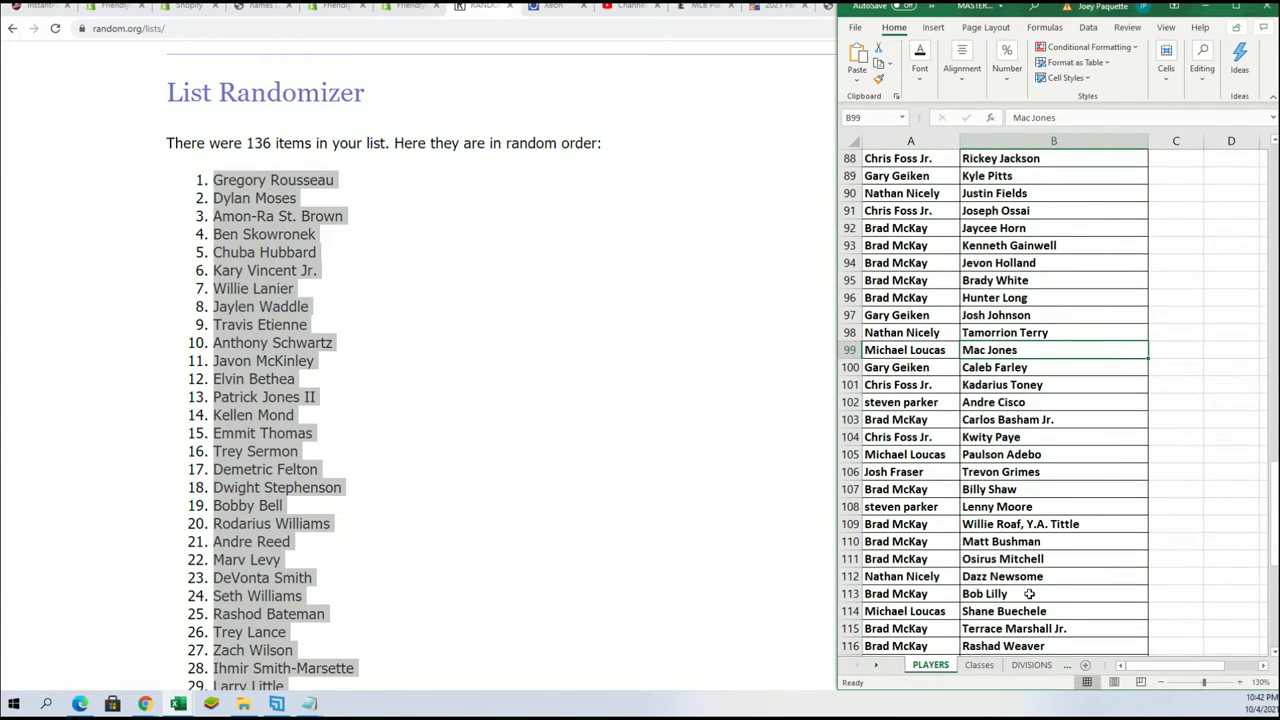
scroll(1029, 594, "down", 2)
scroll(1030, 594, "down", 1)
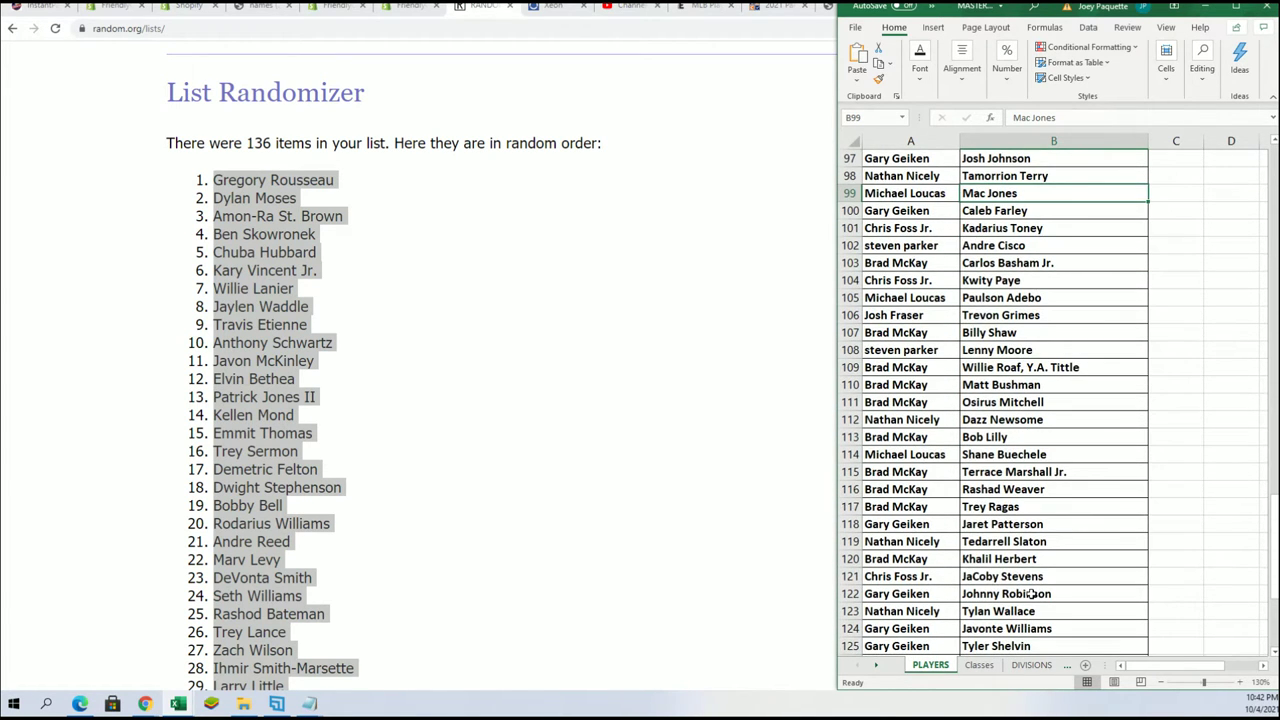
scroll(1033, 594, "down", 4)
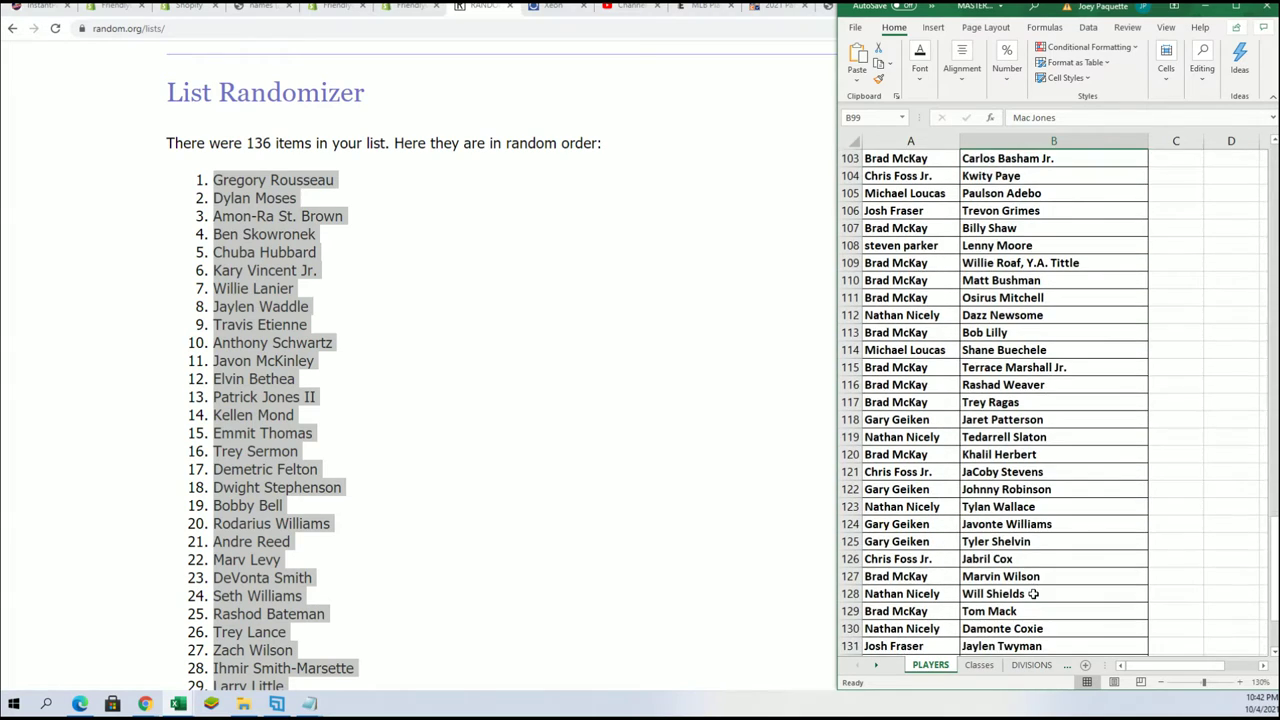
scroll(1033, 592, "down", 2)
scroll(1034, 595, "up", 1)
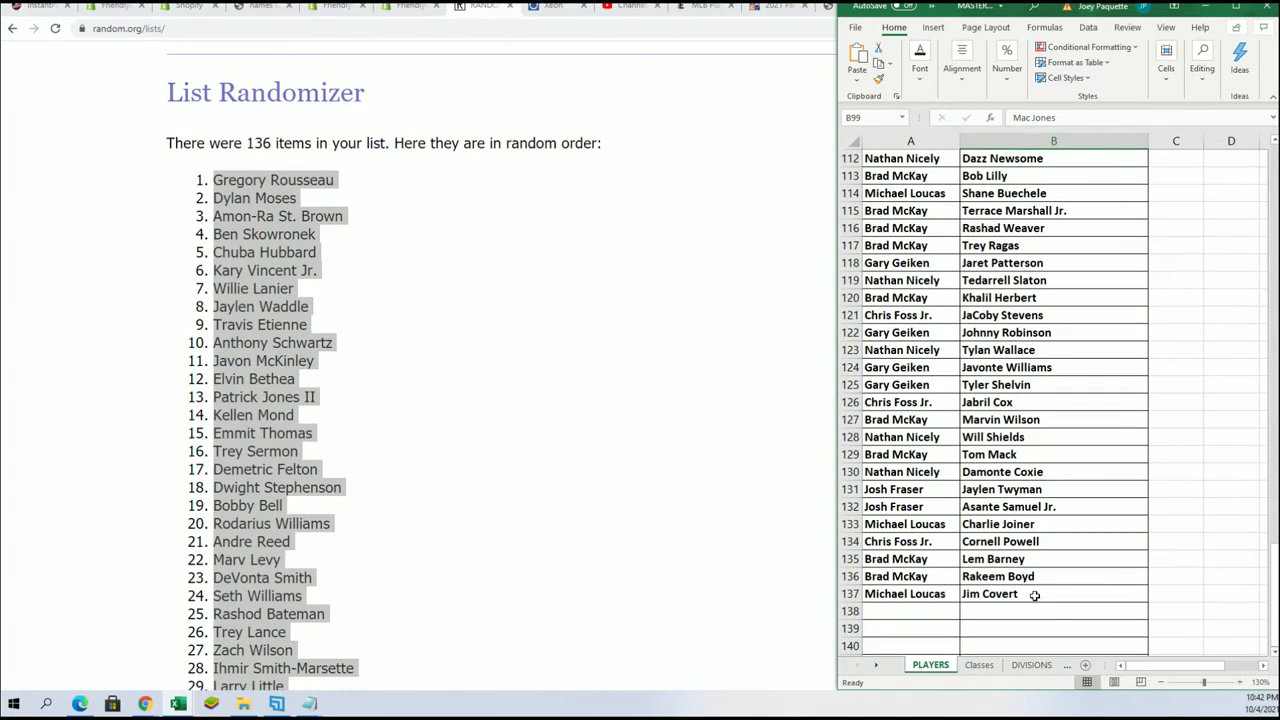
scroll(1040, 595, "up", 20)
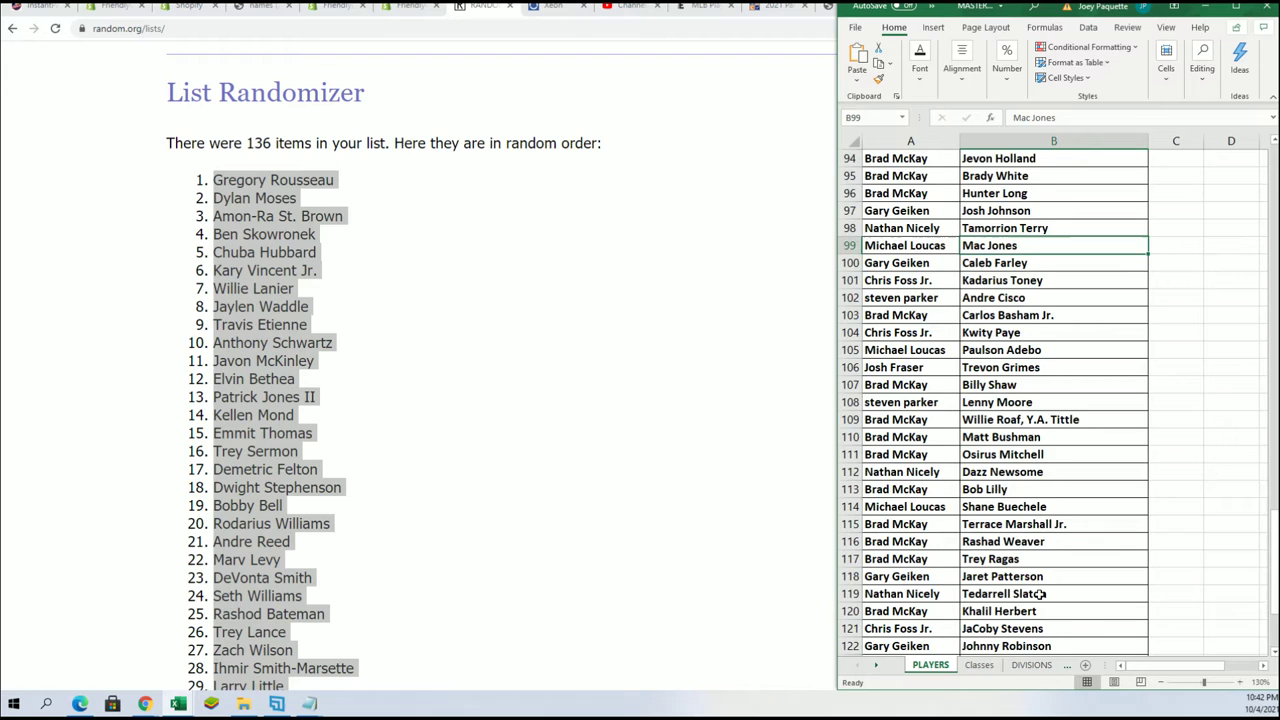
scroll(1029, 582, "up", 5)
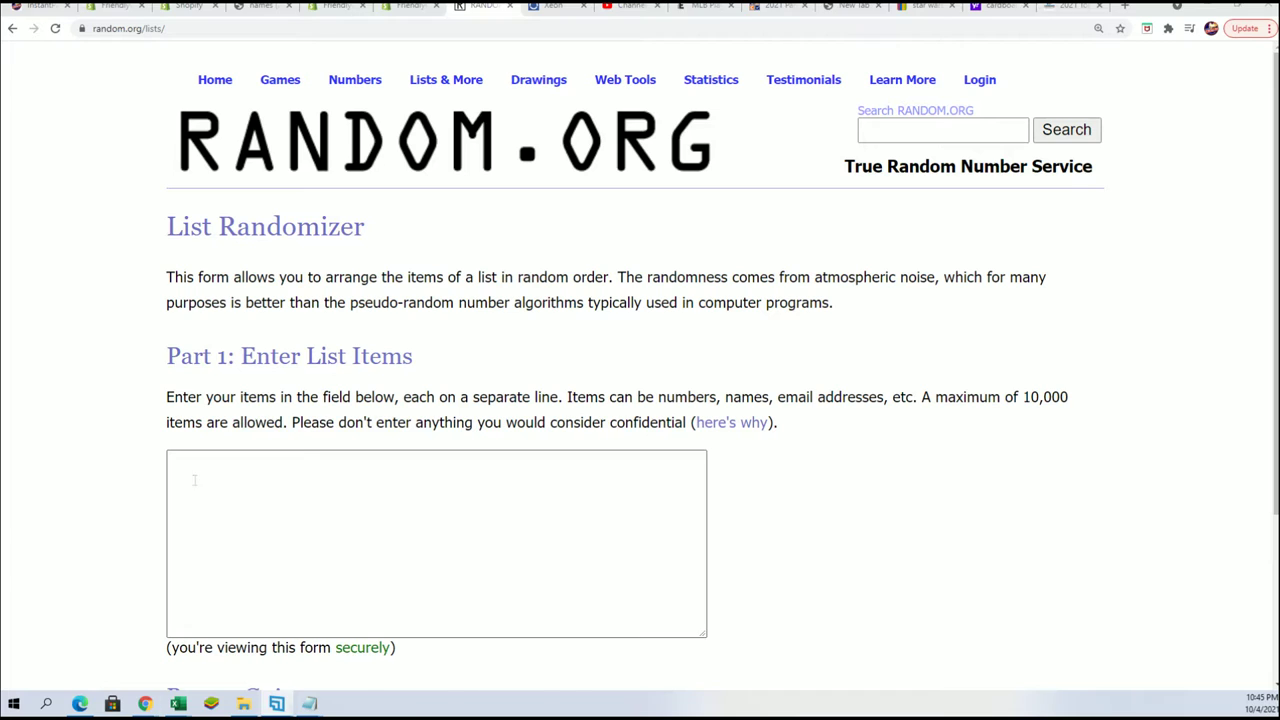
Paste the copied owner names into the RANDOM.ORG List Randomizer form and remove the trailing blank lines.
right_click(226, 466)
scroll(30, 537, "down", 1)
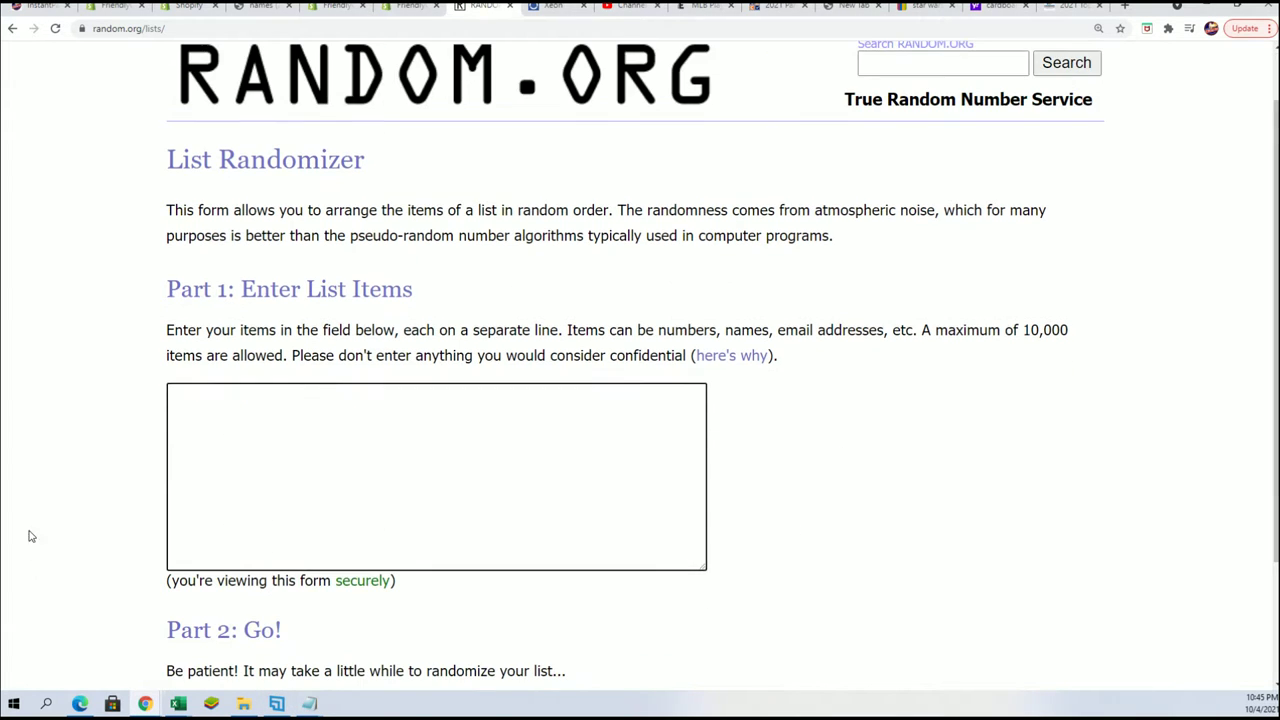
right_click(257, 432)
left_click(343, 531)
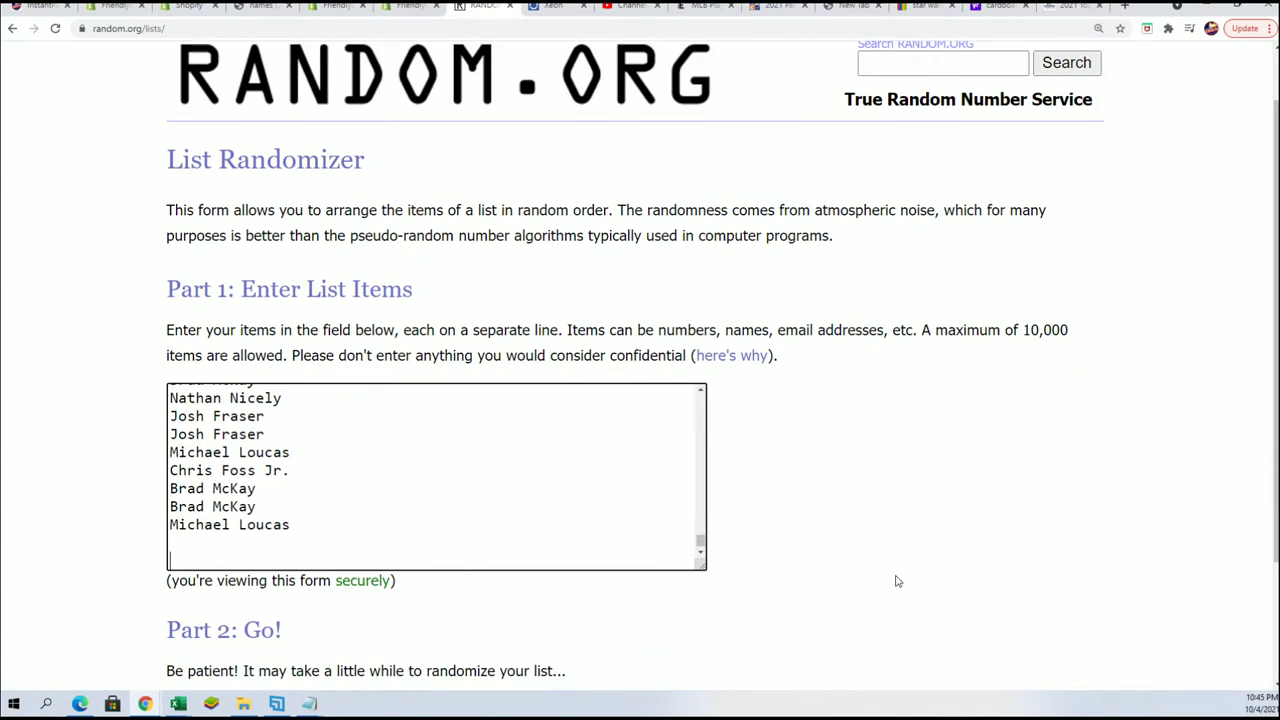
key("BackSpace")
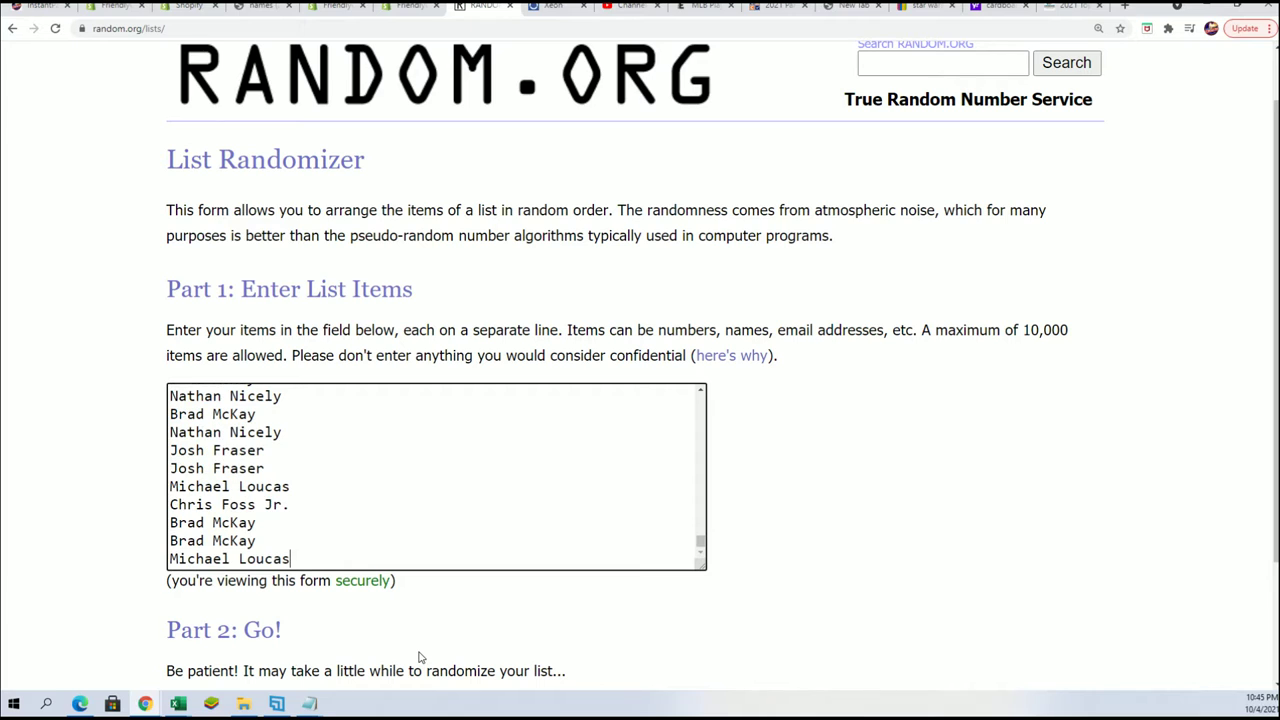
Randomize the pasted owner list seven times in total and highlight each of the first two entries in the final results.
scroll(794, 557, "down", 3)
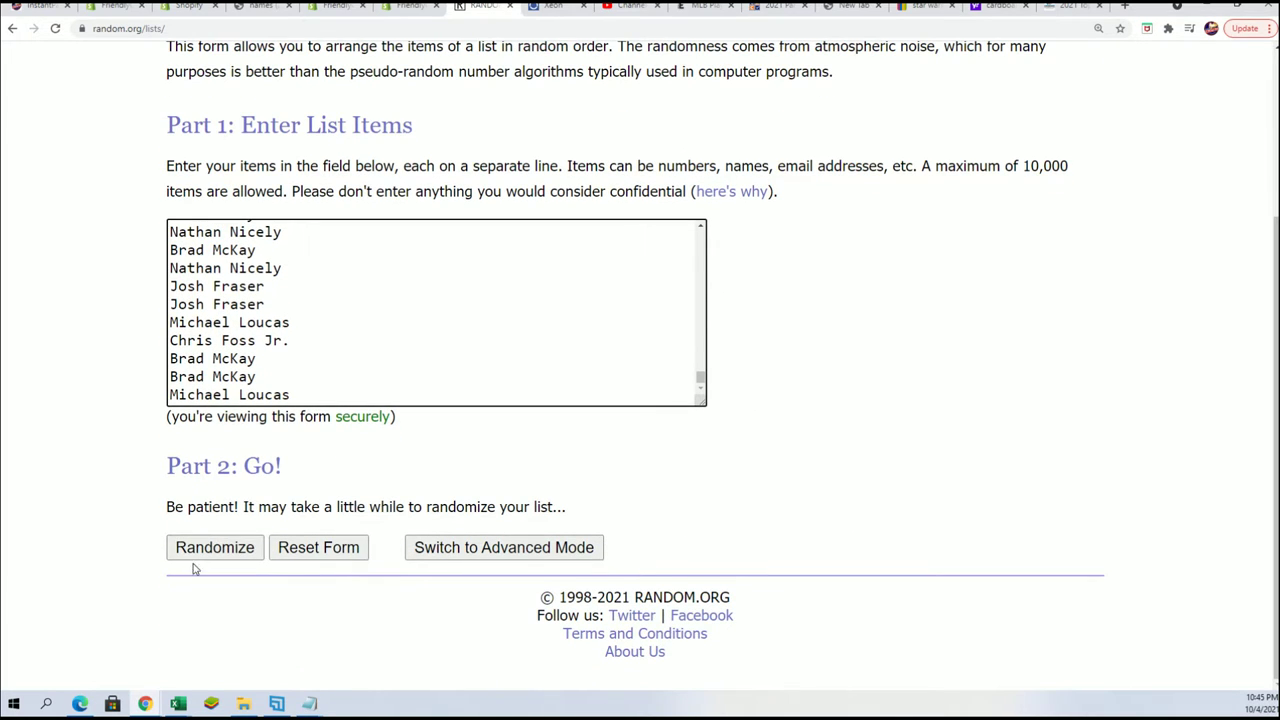
left_click(209, 553)
scroll(195, 575, "down", 18)
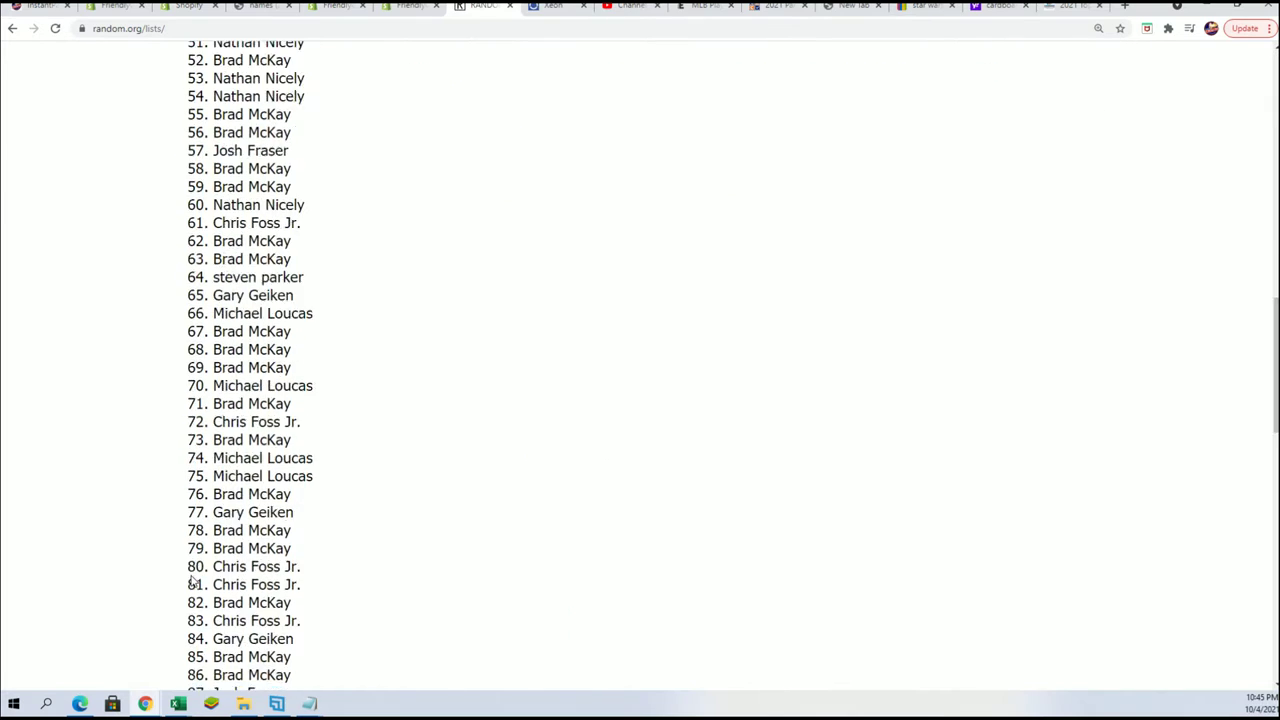
scroll(192, 583, "down", 3)
left_click(199, 556)
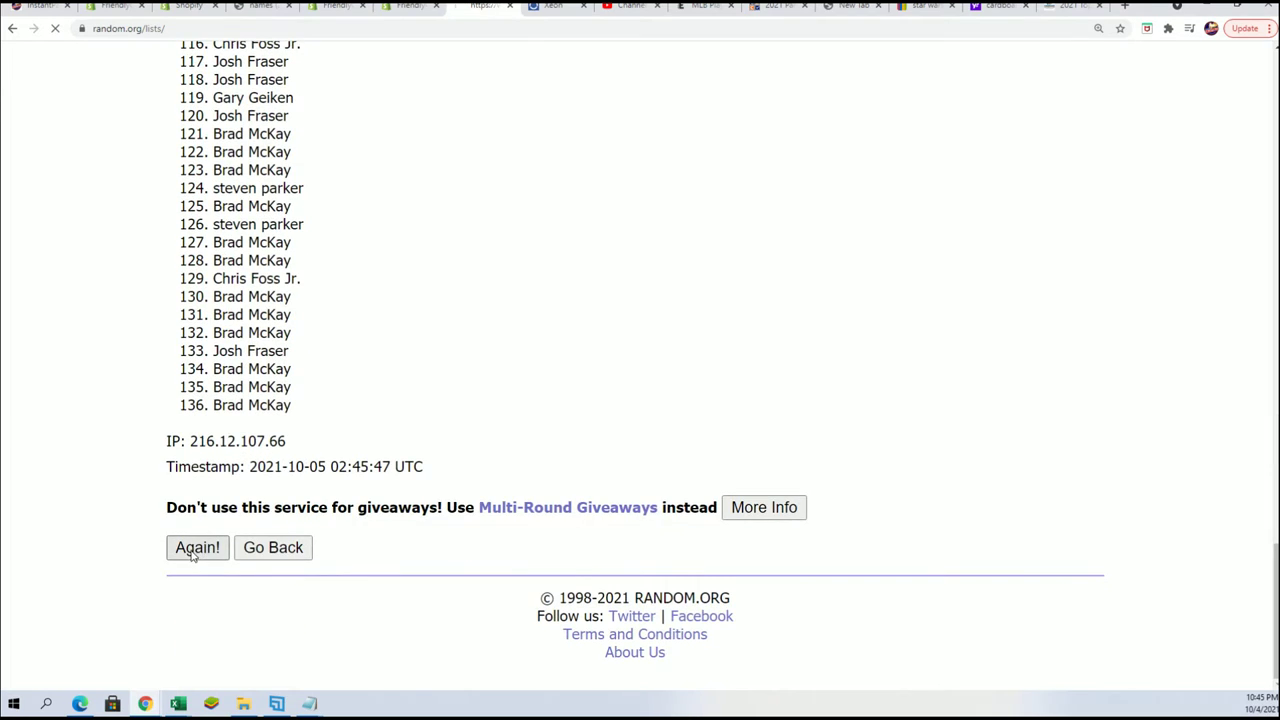
scroll(180, 575, "down", 20)
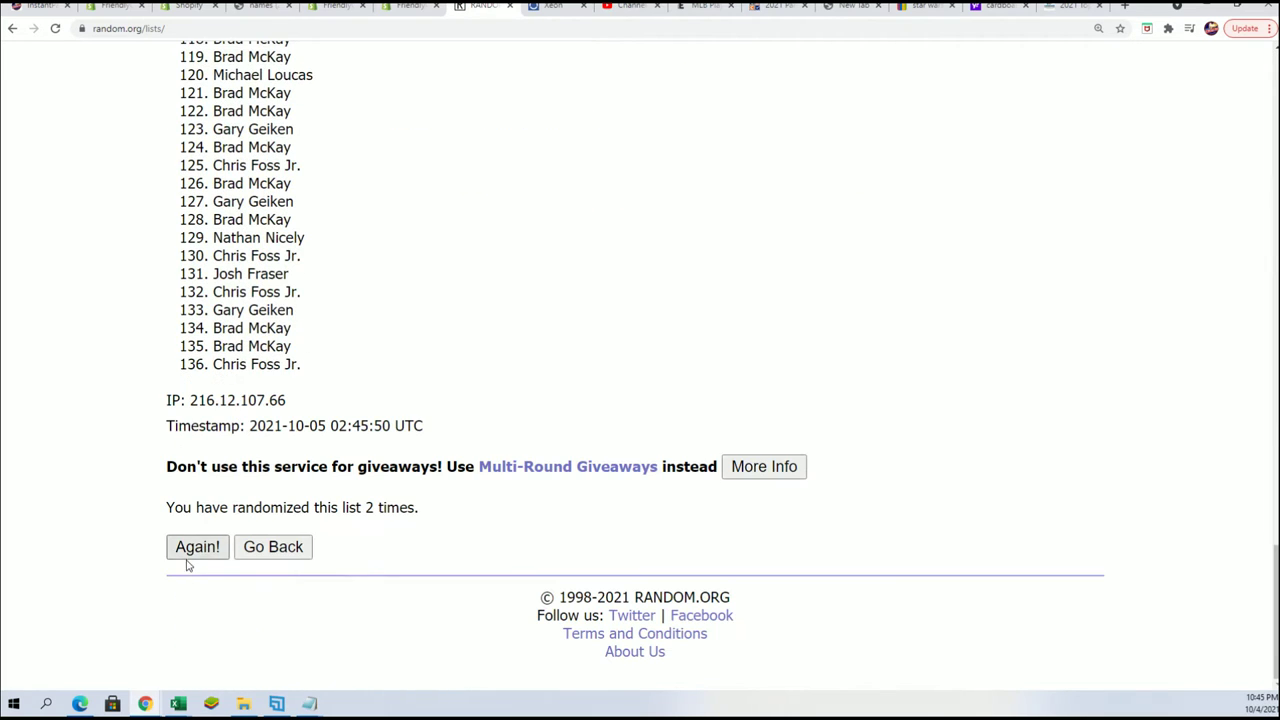
left_click(191, 551)
scroll(165, 545, "down", 15)
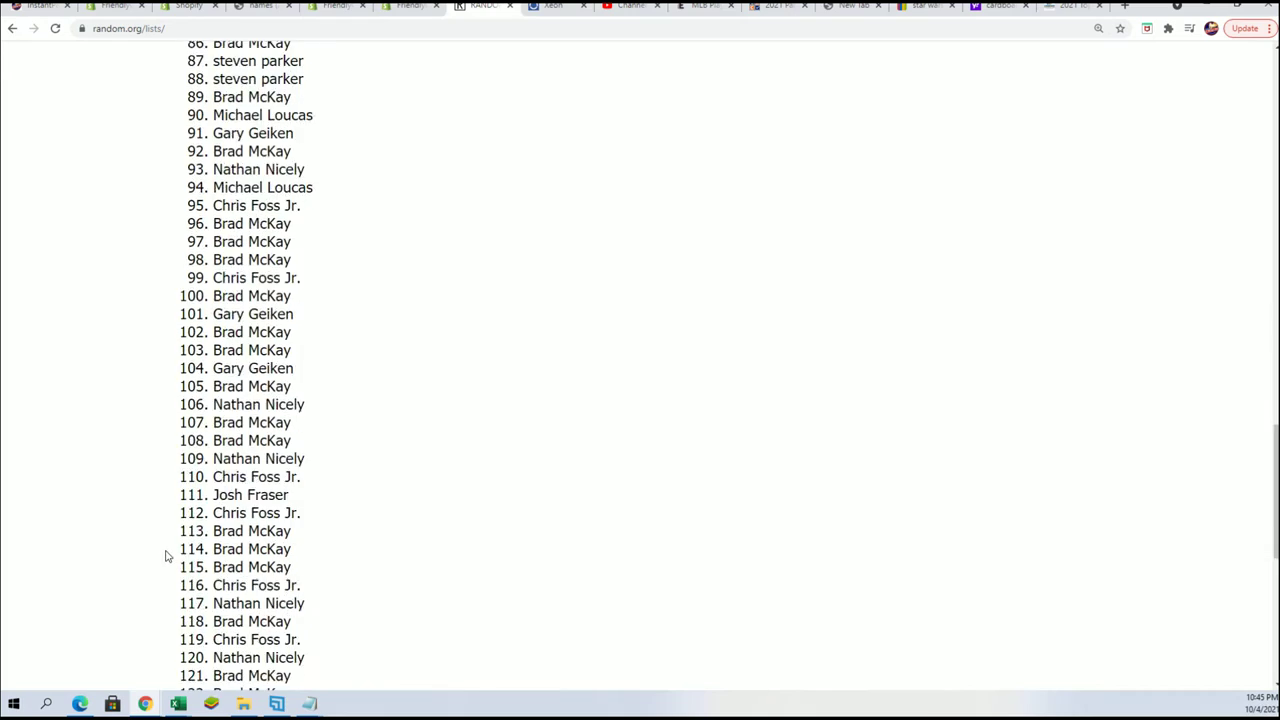
scroll(167, 556, "down", 6)
left_click(195, 540)
scroll(190, 545, "down", 20)
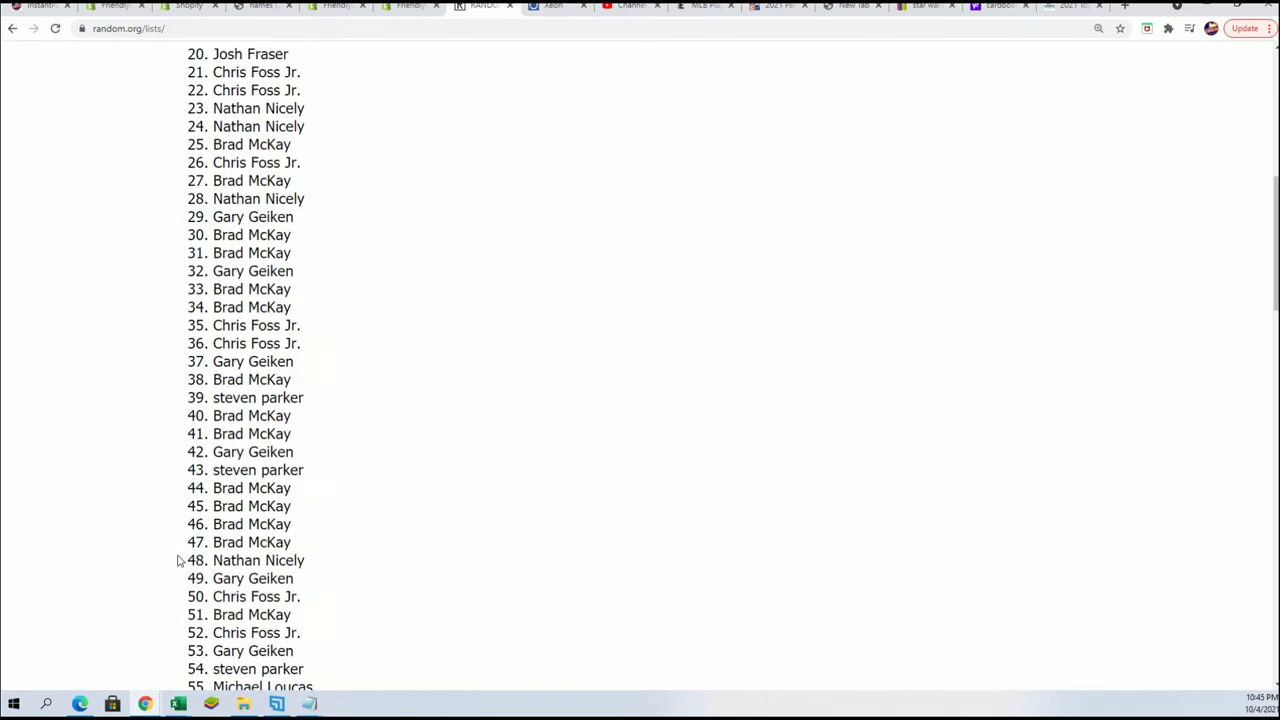
left_click(195, 547)
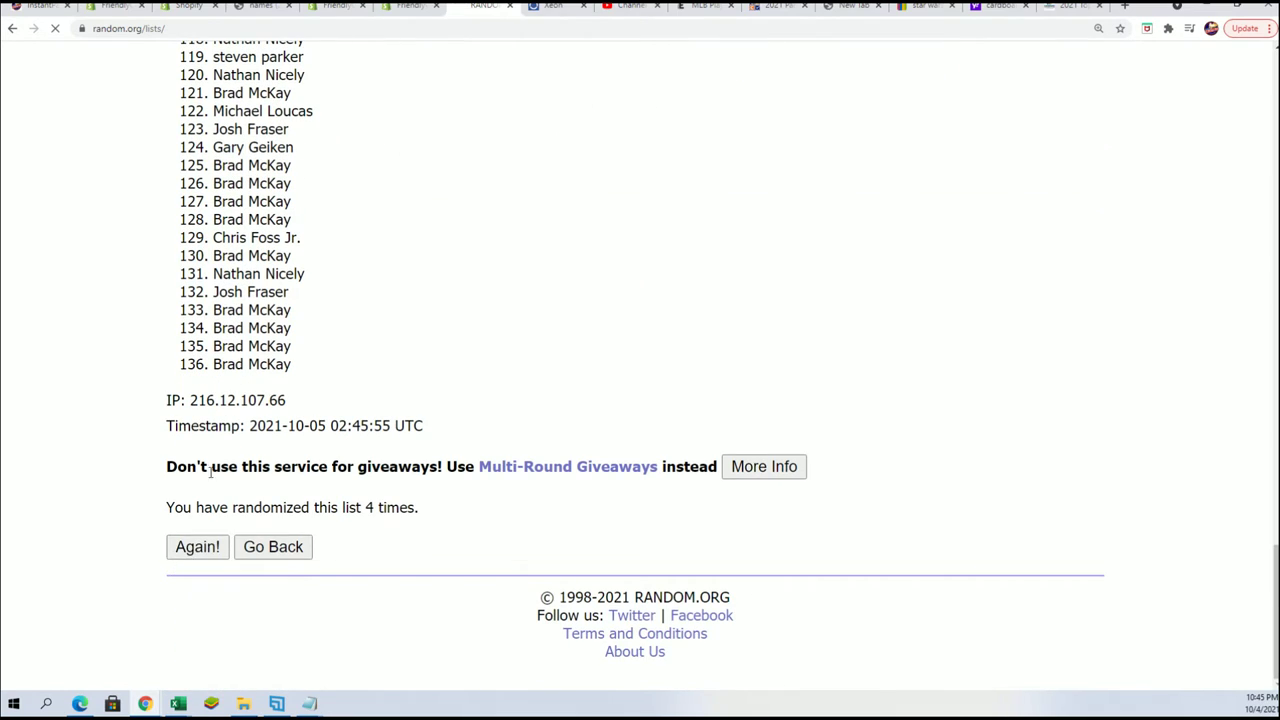
scroll(188, 545, "down", 3)
scroll(181, 566, "down", 12)
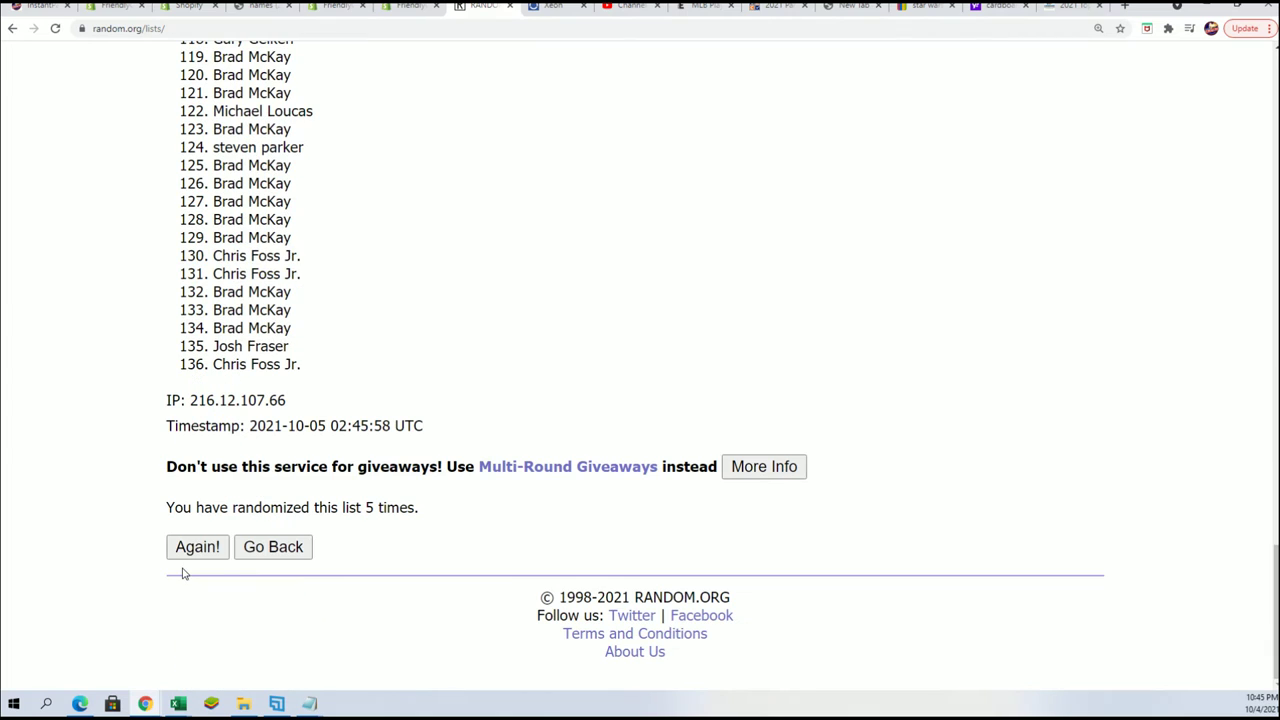
left_click(196, 548)
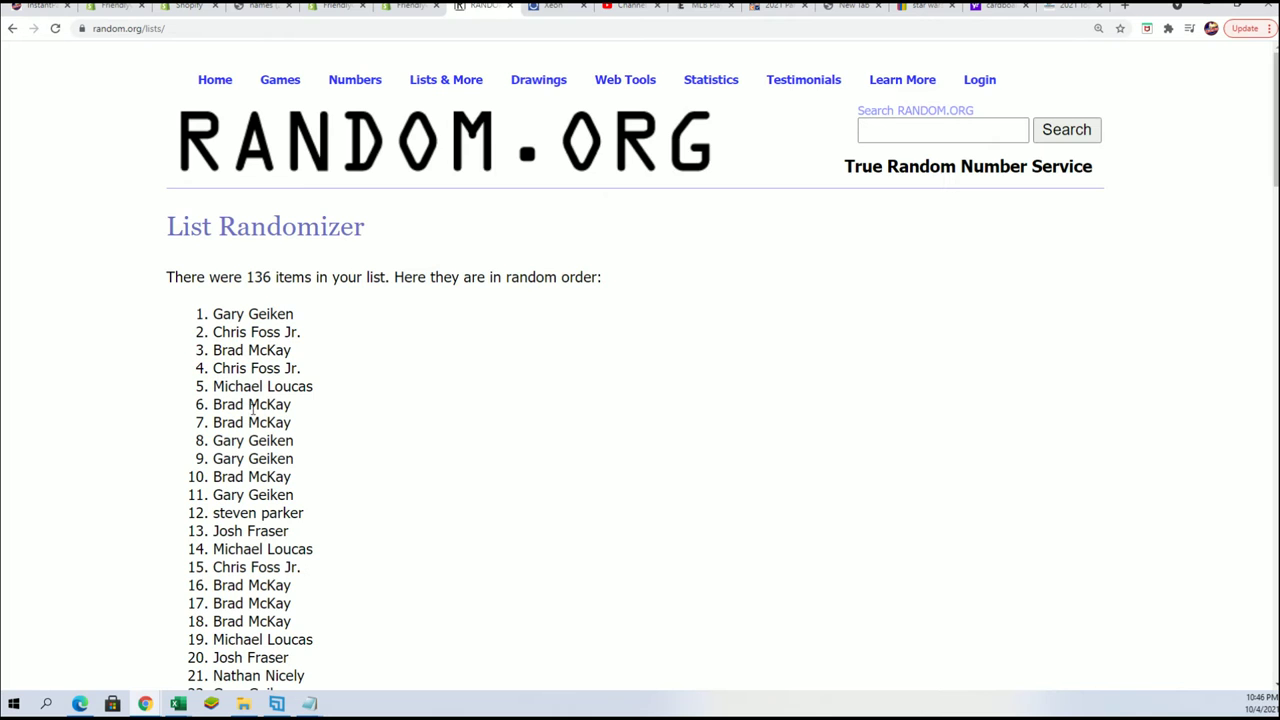
scroll(250, 560, "down", 12)
scroll(260, 573, "down", 10)
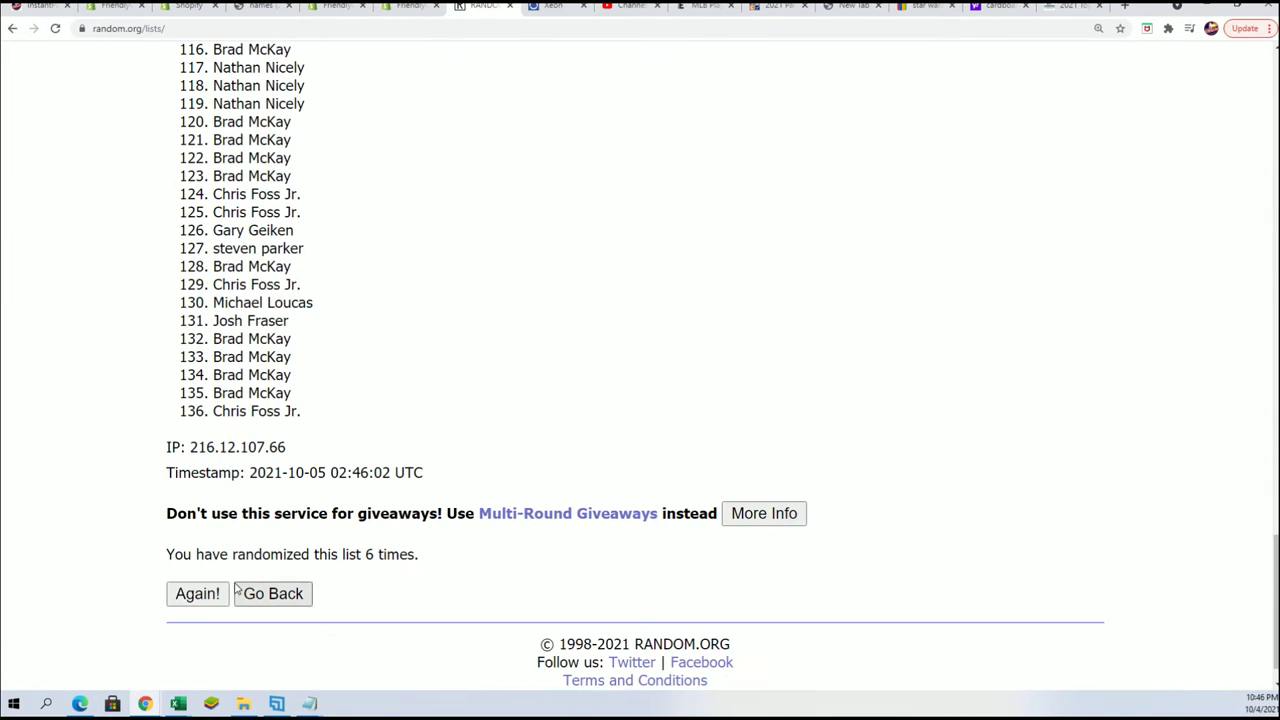
left_click(212, 593)
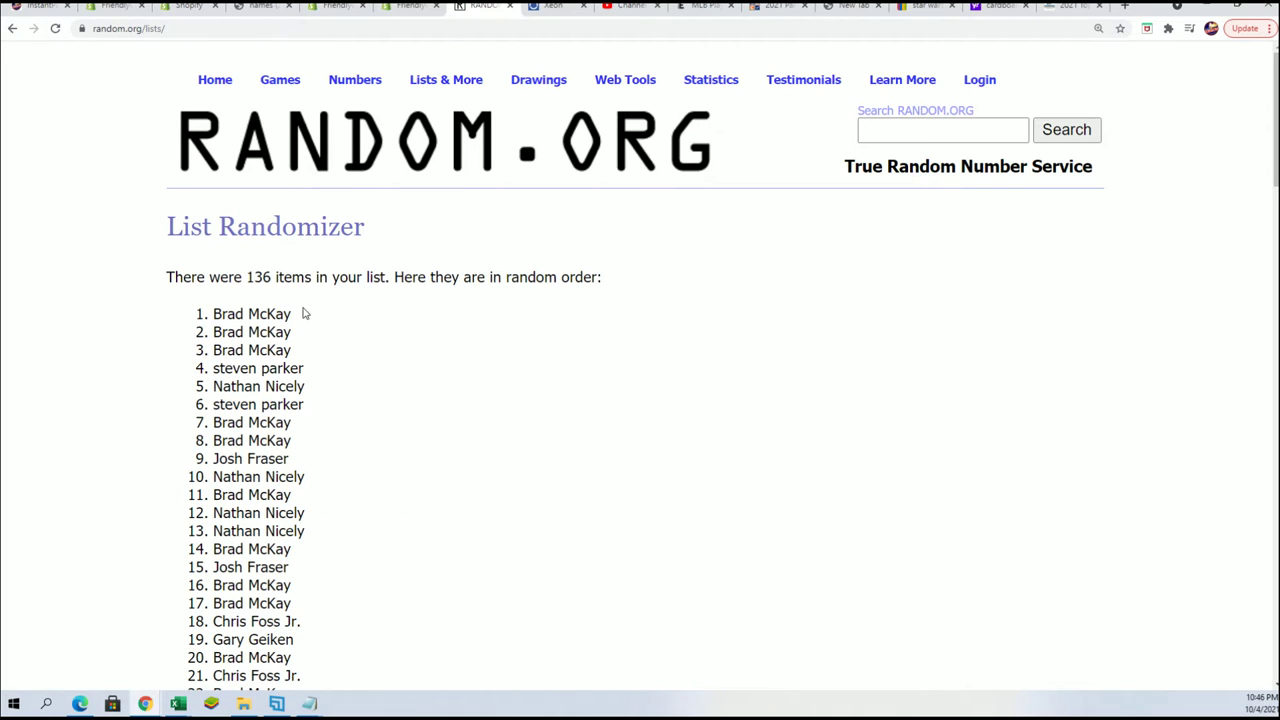
left_click_drag(305, 313, 179, 316)
left_click_drag(310, 334, 209, 331)
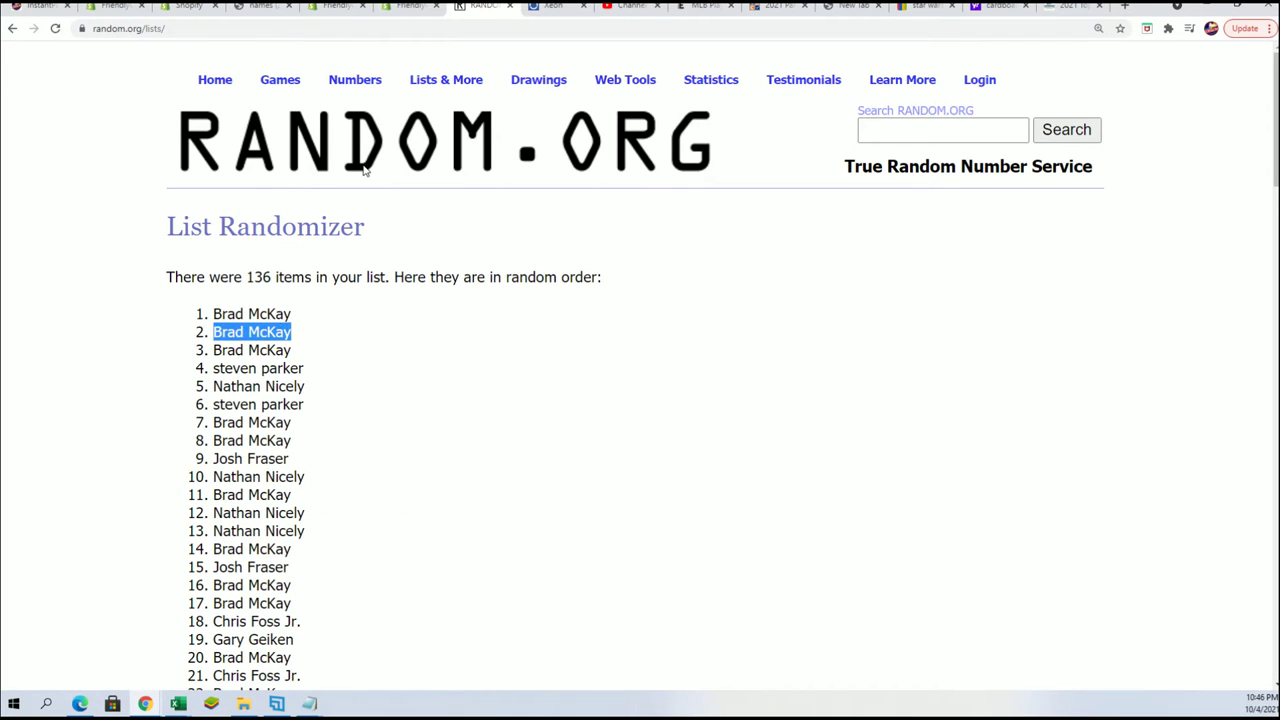